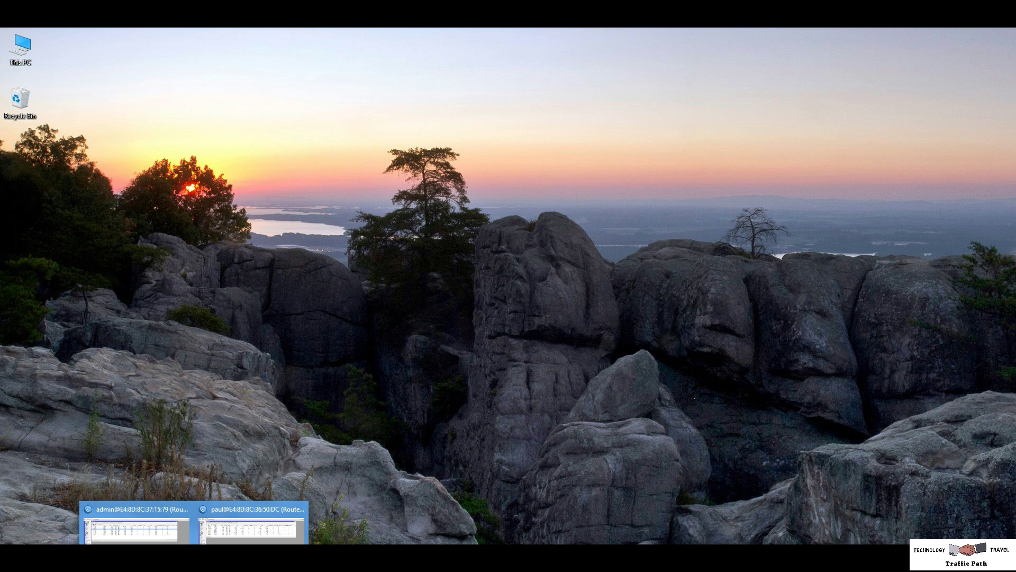
- Compare the Ethernet interface lists of Router 1 and Router 2, ending on the ether4 and ether5 ports of Router 1
left_click(234, 530)
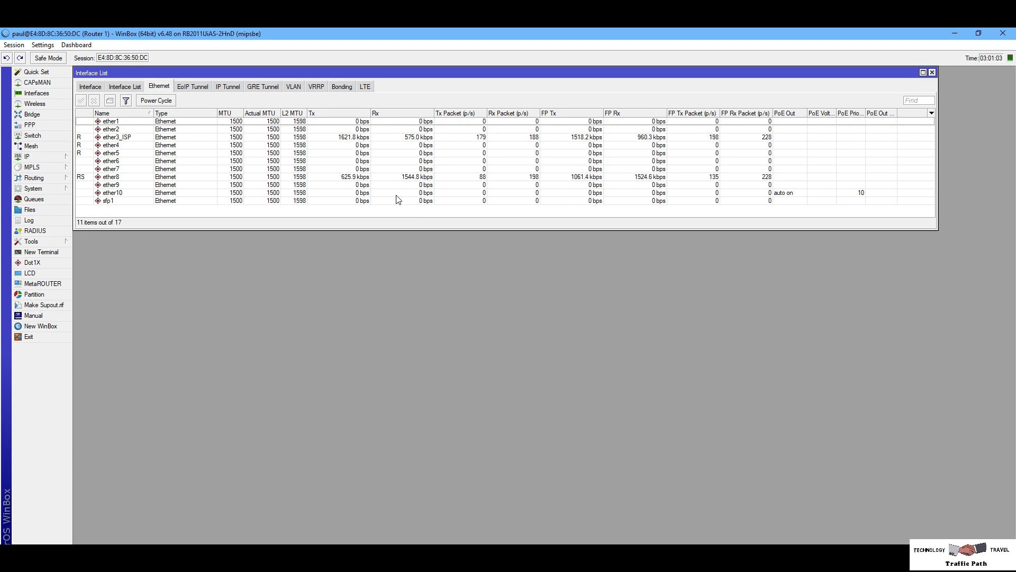
mouse_move(194, 561)
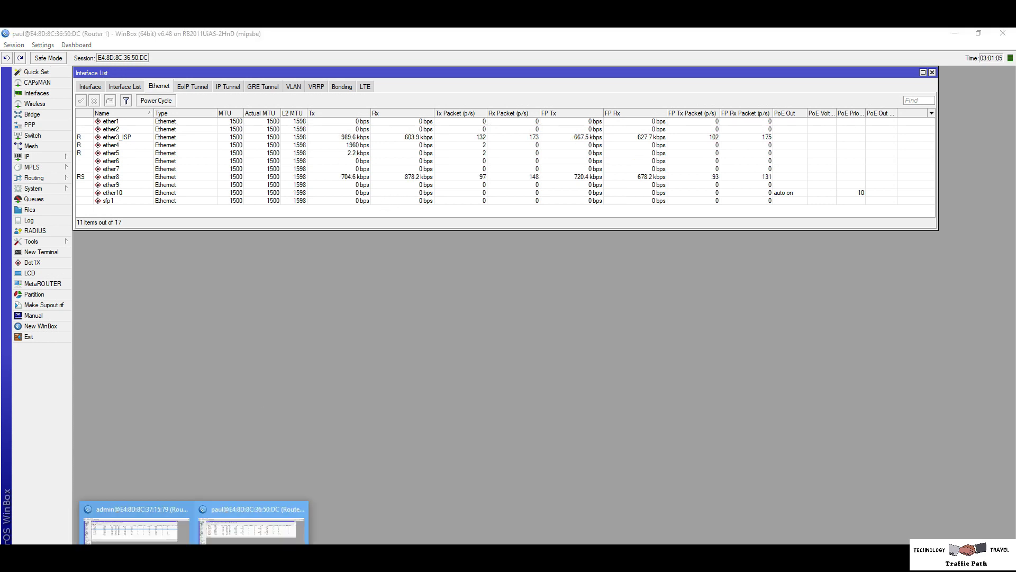
left_click(249, 529)
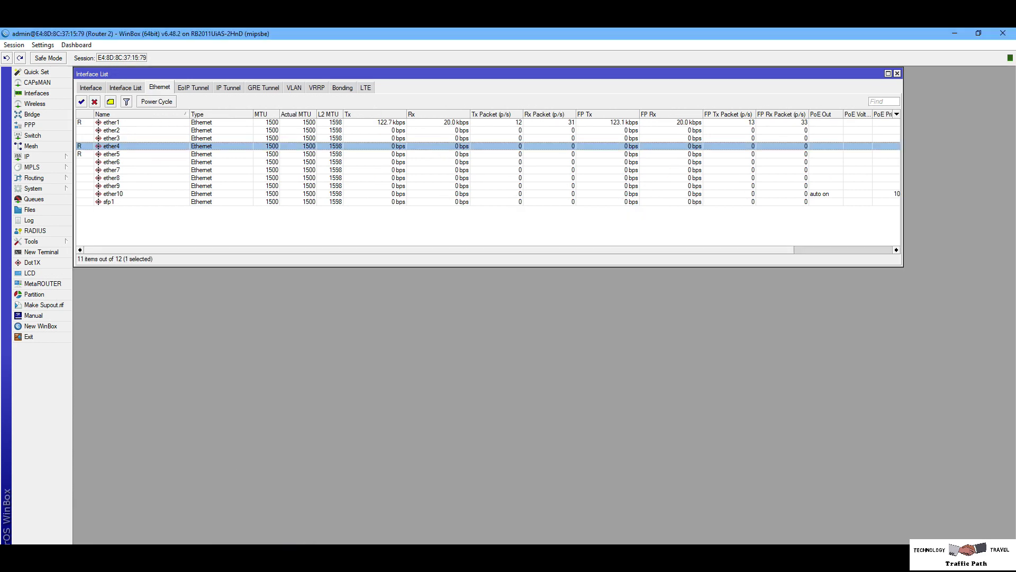
left_click(251, 537)
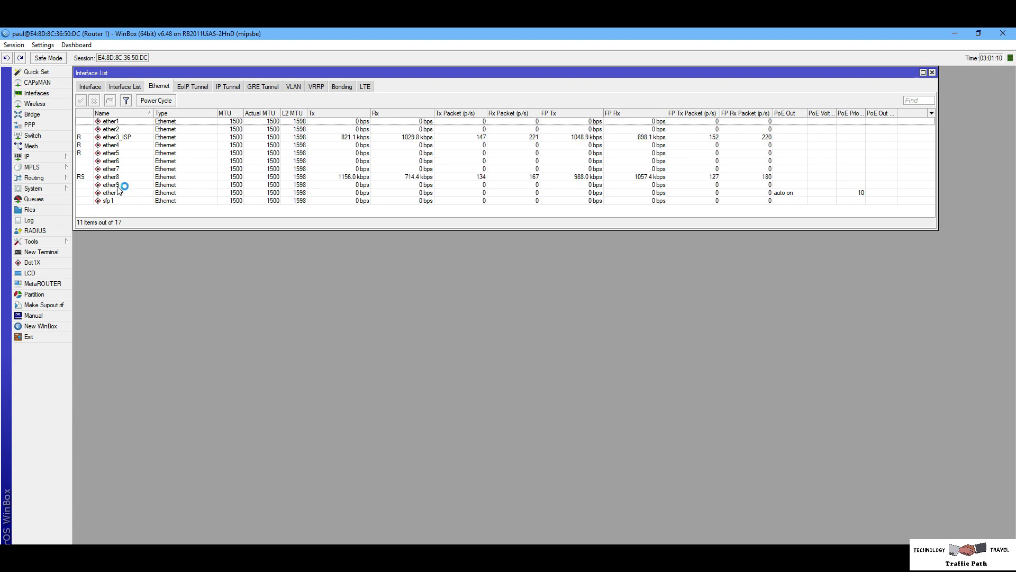
left_click(125, 147)
left_click(126, 151)
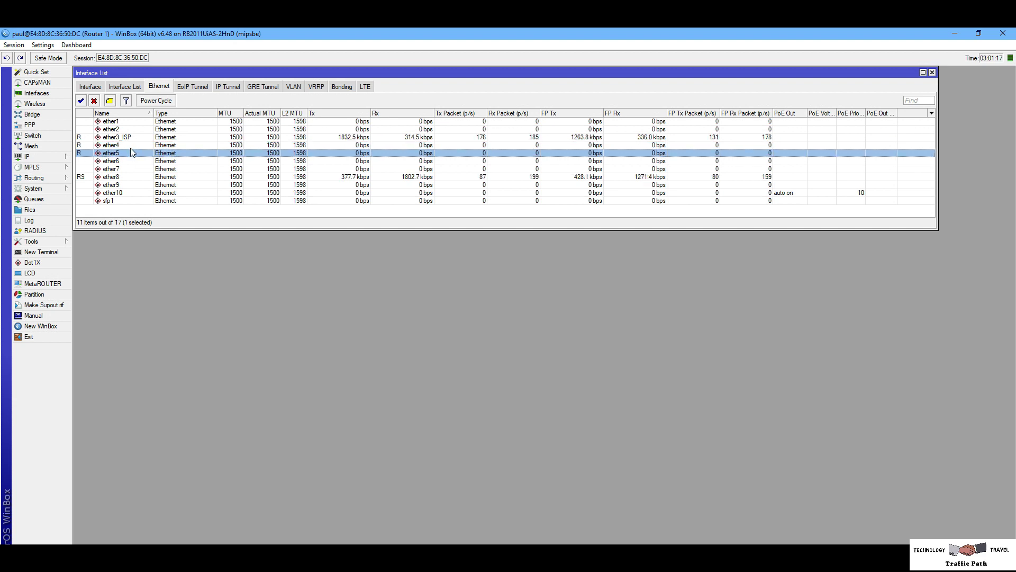
- Rename Router 1's ether4 interface to "ether4_Bonding 1", copying the "Bonding 1" part of the name
double_click(131, 145)
left_click(524, 227)
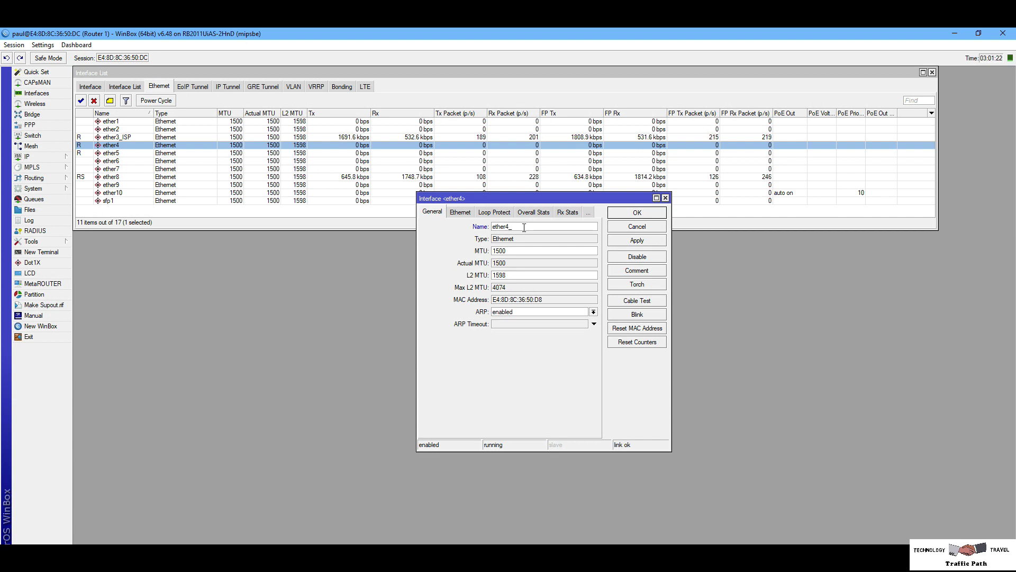
type("Bonding 1")
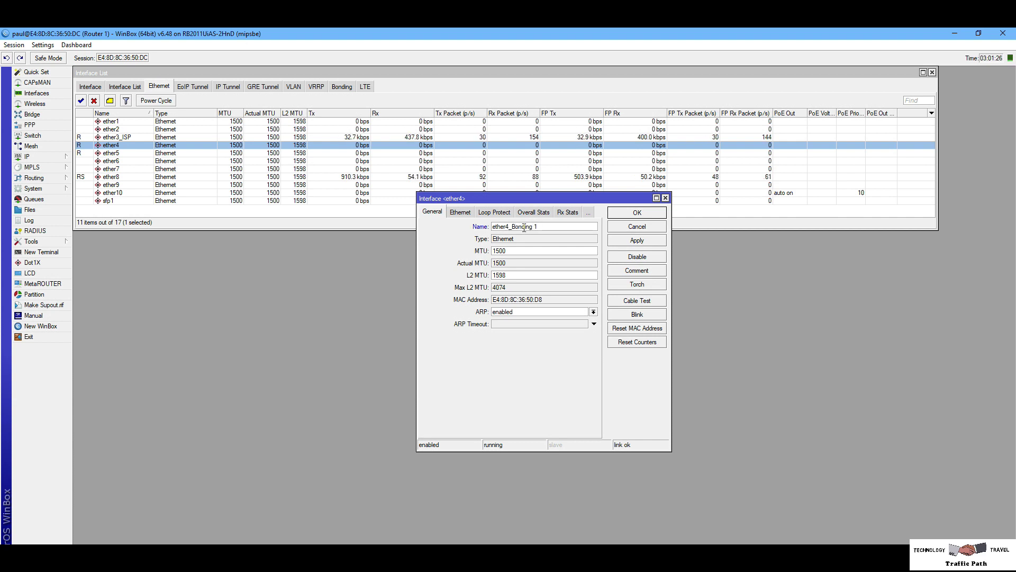
left_click_drag(555, 226, 513, 227)
key("ctrl+c")
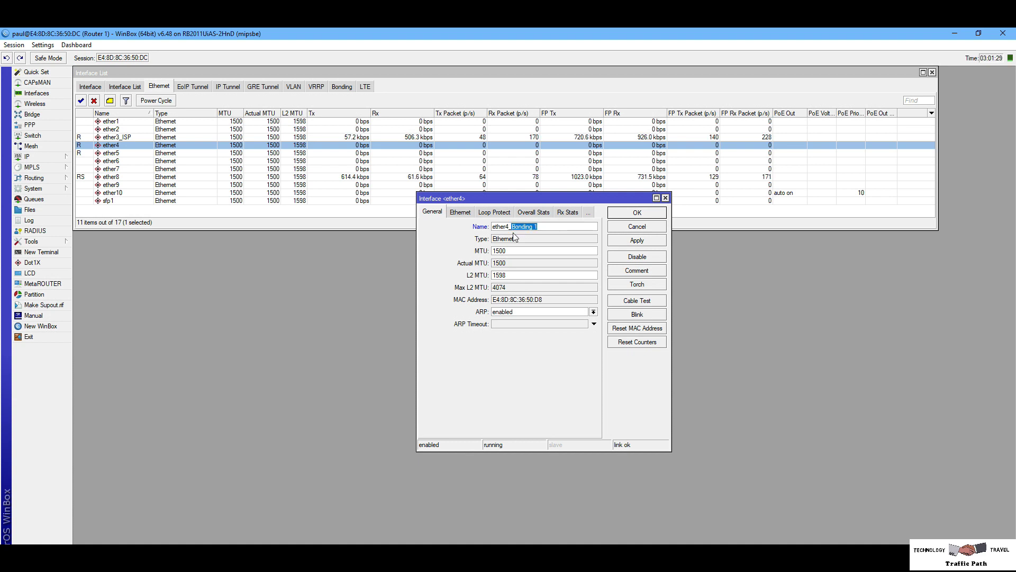
left_click(660, 213)
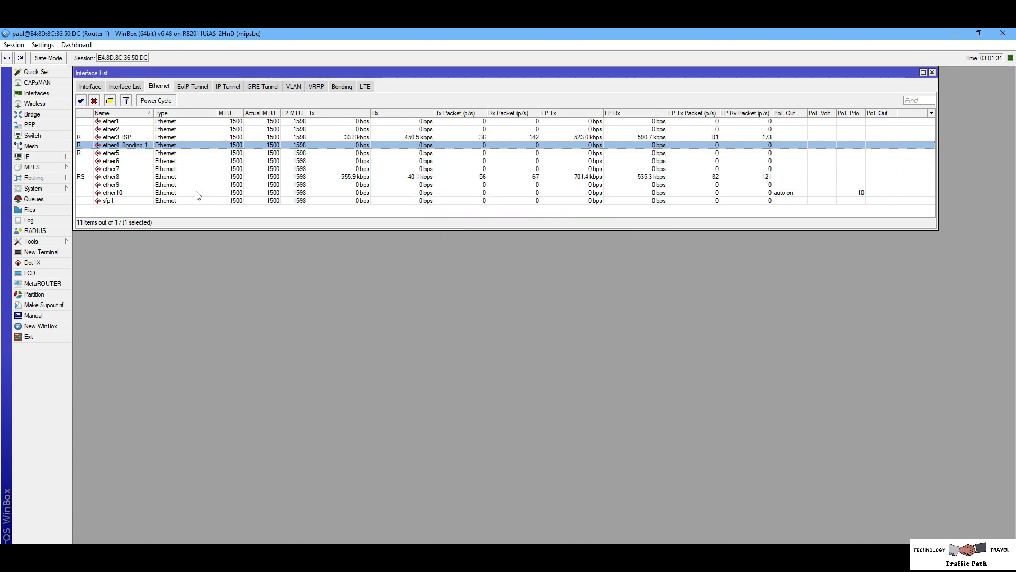
- Rename Router 1's ether5 interface to "ether5_Bonding 2", reusing the copied text
left_click(176, 154)
double_click(175, 154)
left_click(524, 227)
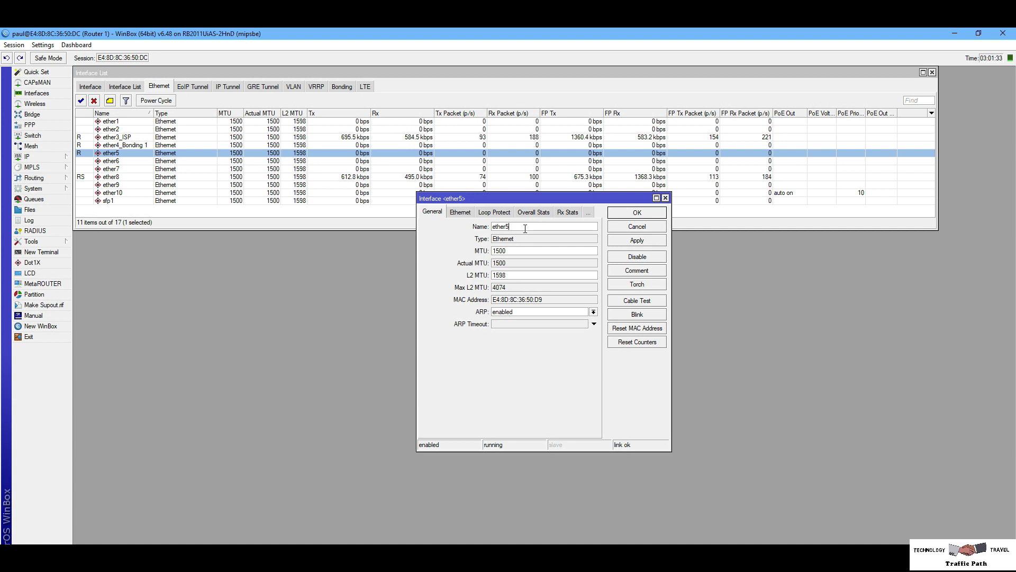
key("ctrl+v")
left_click(510, 227)
type("_")
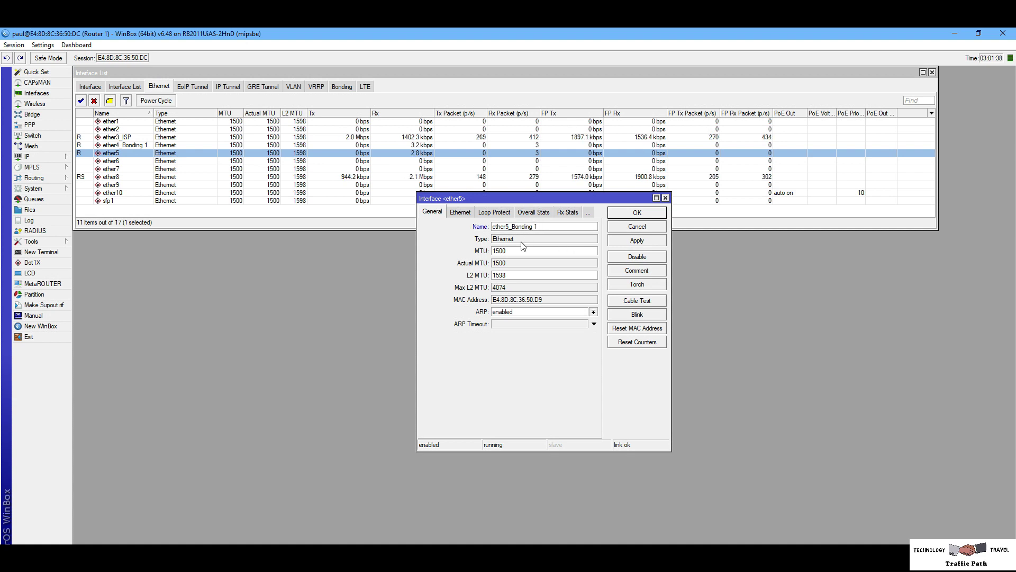
key("BackSpace")
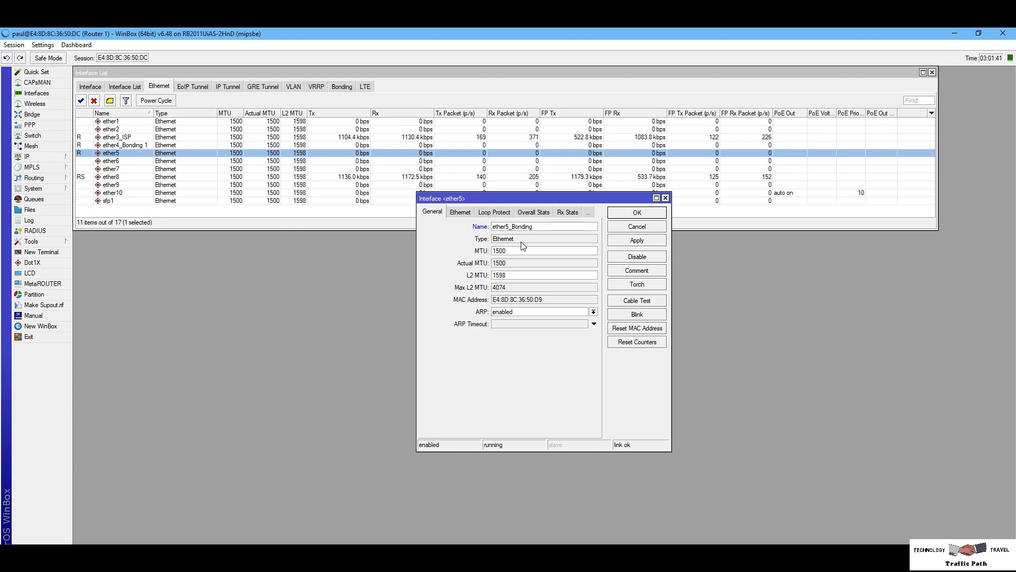
type("2")
key("Return")
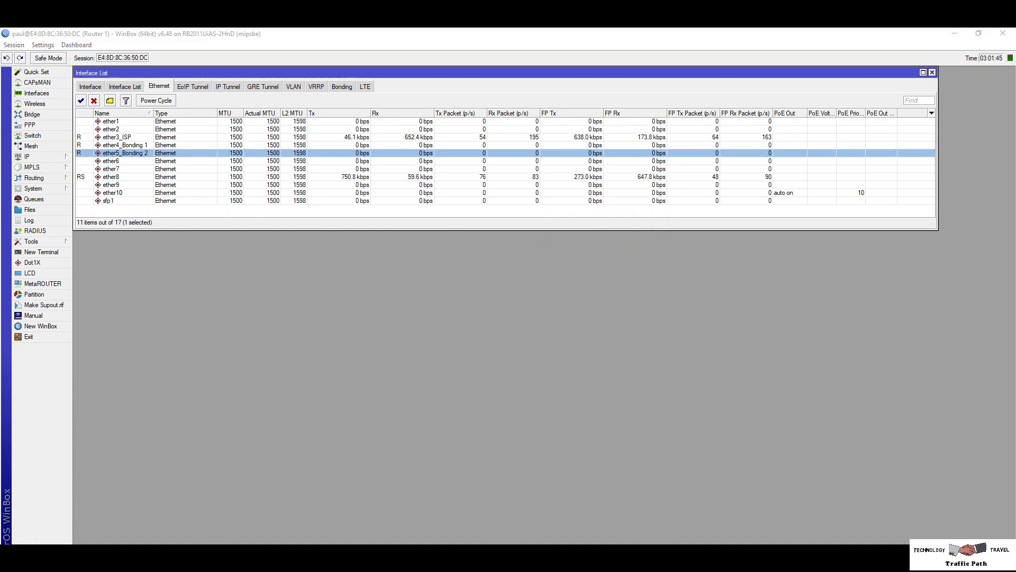
- Switch to the Router 2 session and rename its ether4 interface to "ether4_Bonding 1"
left_click(170, 532)
double_click(123, 147)
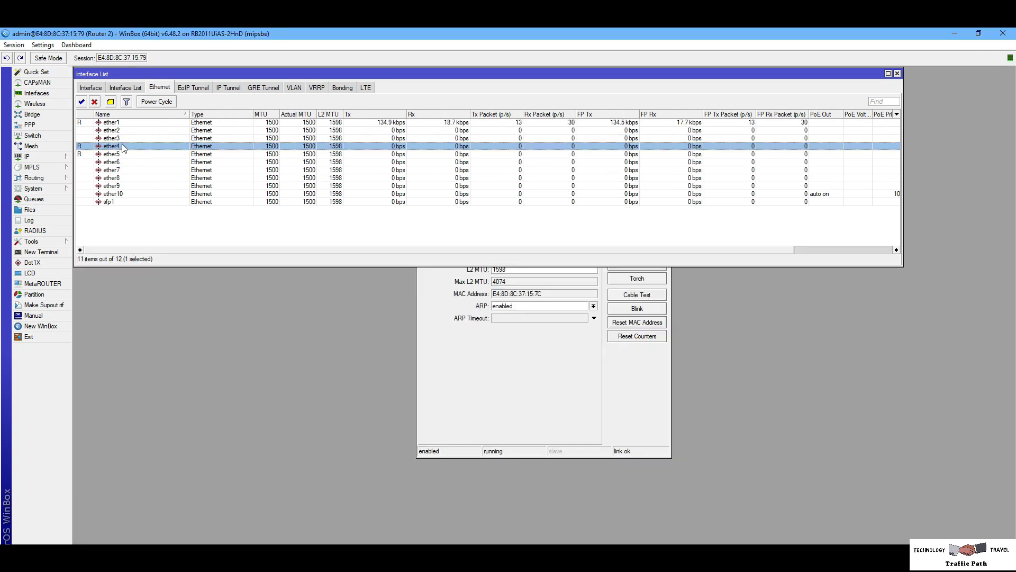
left_click(517, 221)
type("Bonding 1")
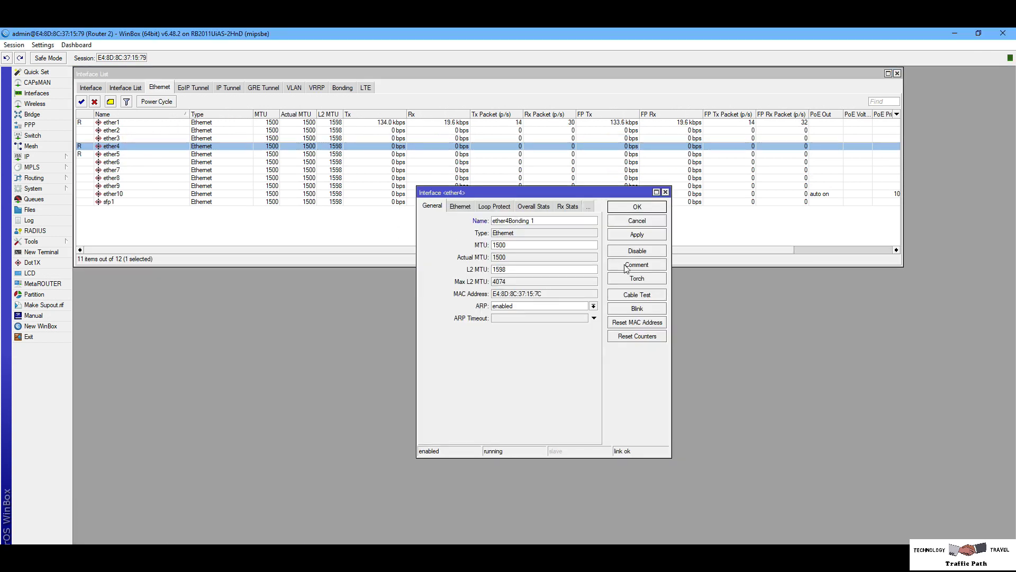
key("Left")
key("Left")
key("Left")
key("Left")
key("Left")
key("Left")
key("Left")
key("Left")
key("Left")
type("_")
left_click(626, 208)
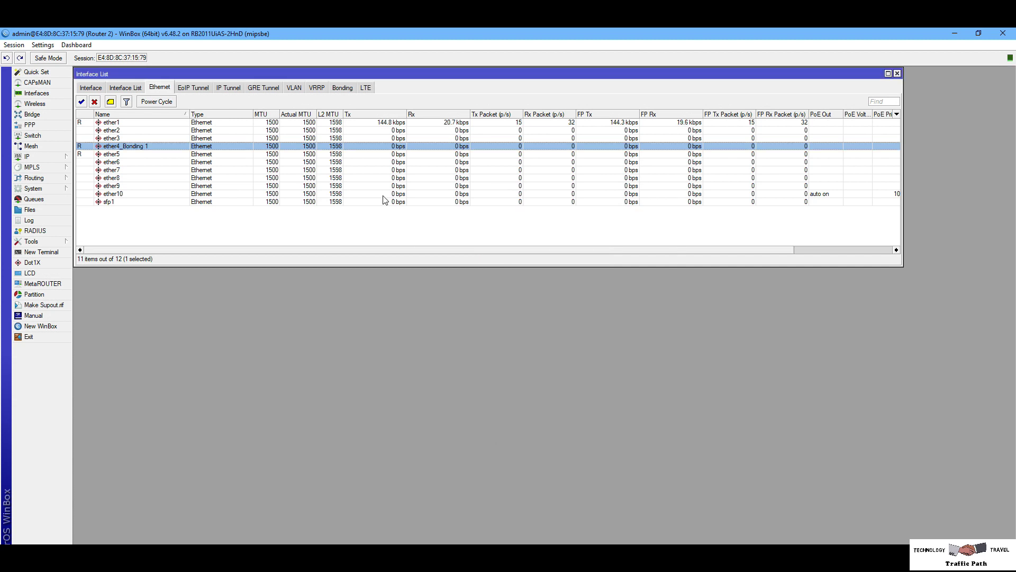
- Rename Router 2's ether5 interface to "ether5_Bonding 2"
double_click(191, 155)
left_click(530, 221)
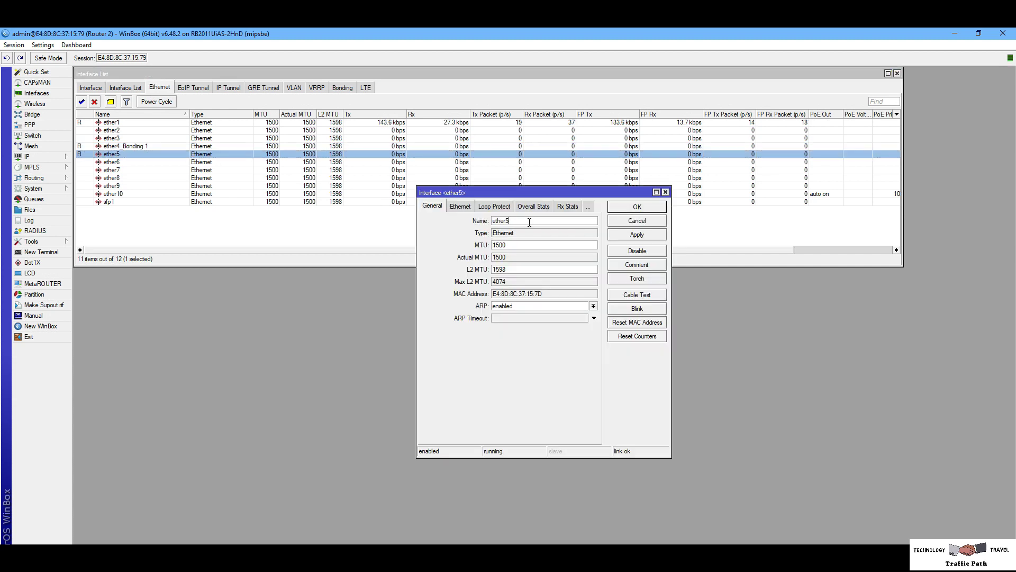
key("ctrl+v")
left_click(513, 221)
type("_")
key("End")
key("BackSpace")
type("2")
left_click(619, 210)
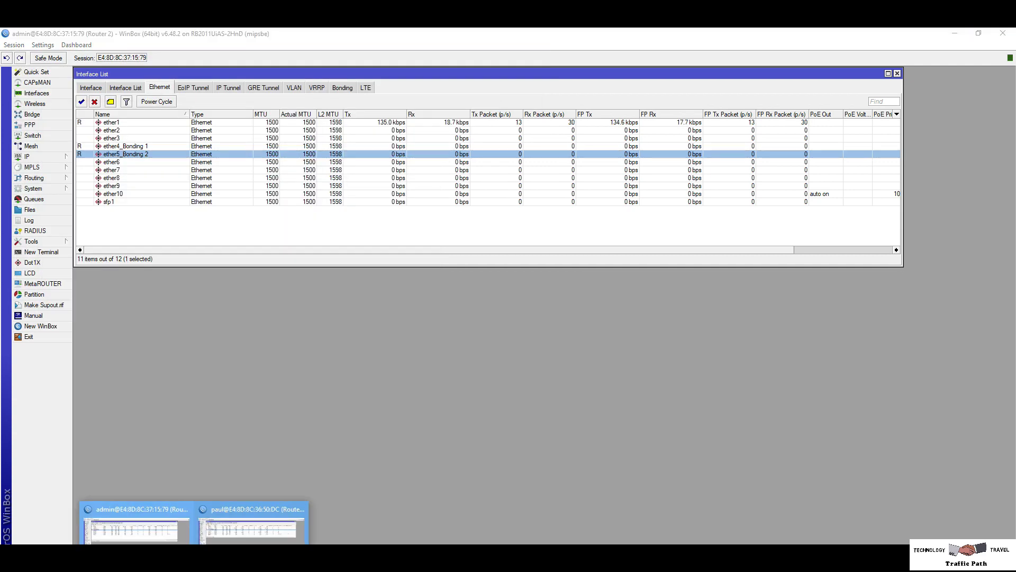
- Switch back to Router 1, start a new bonding interface and give it a name beginning with "Bonding Interf"
left_click(252, 524)
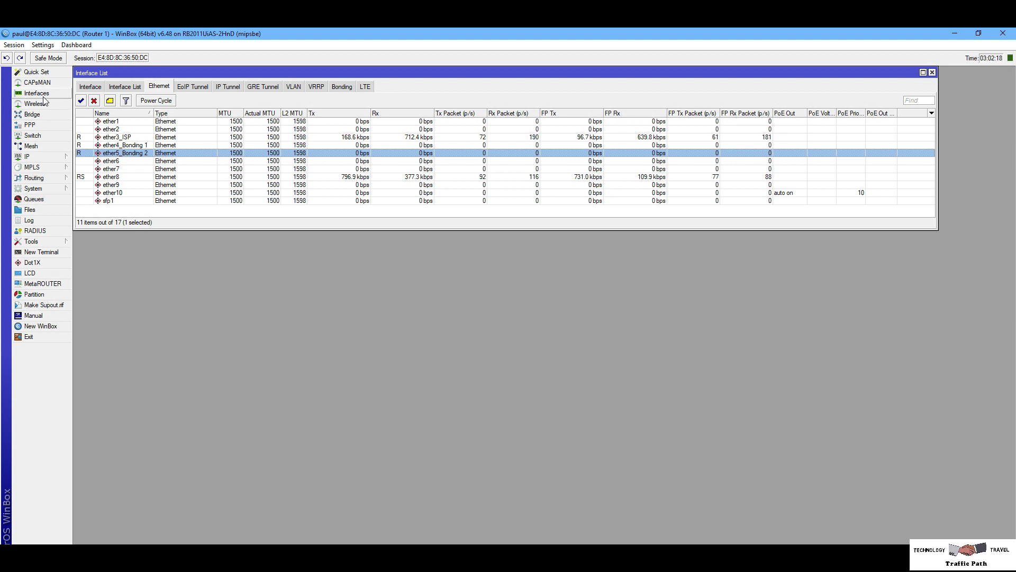
left_click(343, 87)
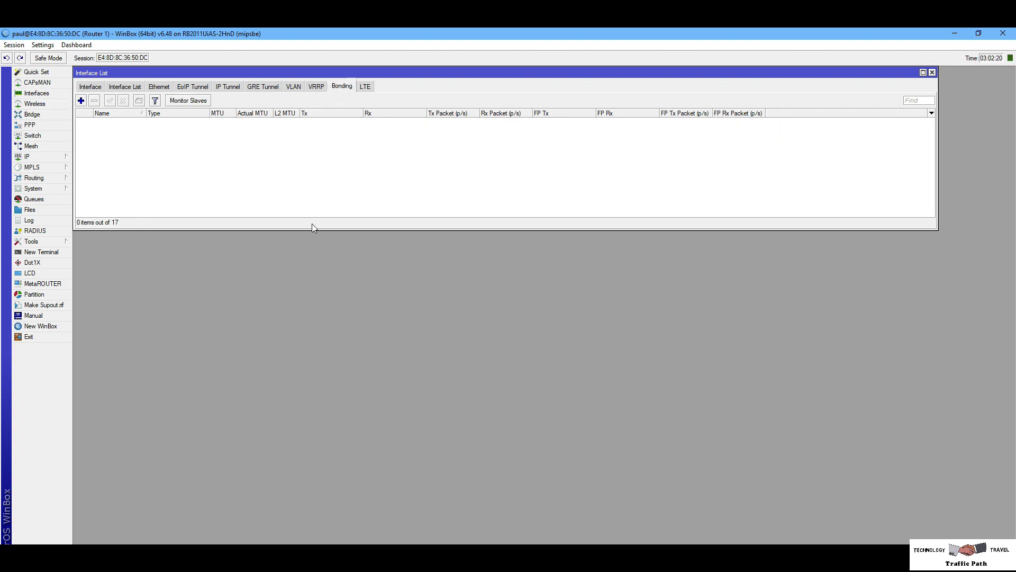
left_click(82, 101)
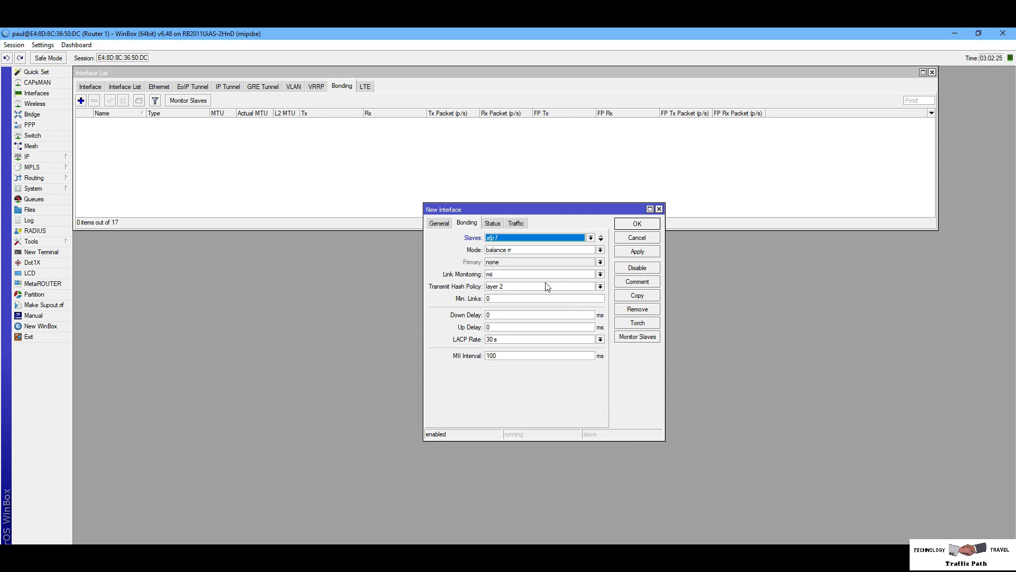
left_click(446, 225)
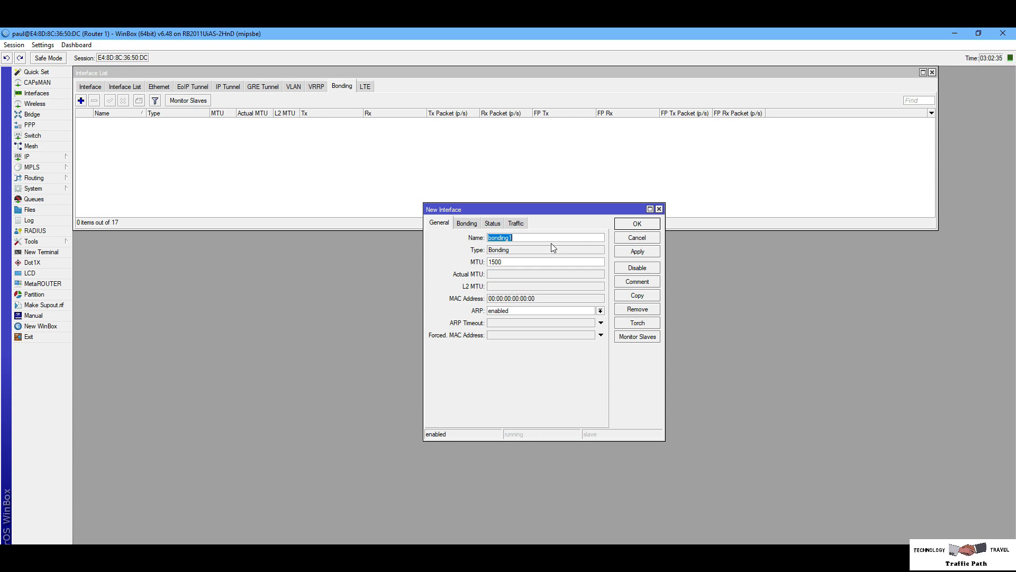
key("End")
key("BackSpace")
key("BackSpace")
key("BackSpace")
key("BackSpace")
key("BackSpace")
key("BackSpace")
key("BackSpace")
key("BackSpace")
type("Bonding")
left_click_drag(558, 238, 481, 238)
left_click_drag(548, 237, 479, 243)
- Assign "ether4_Bonding 1" and "ether5_Bonding 2" as the two slaves of the new bonding interface
left_click(468, 224)
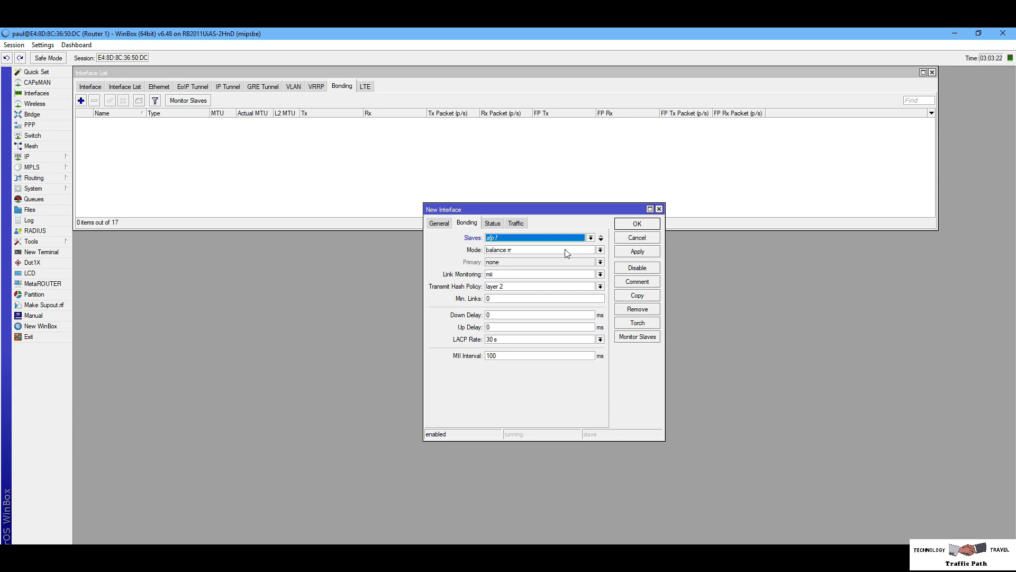
left_click(601, 241)
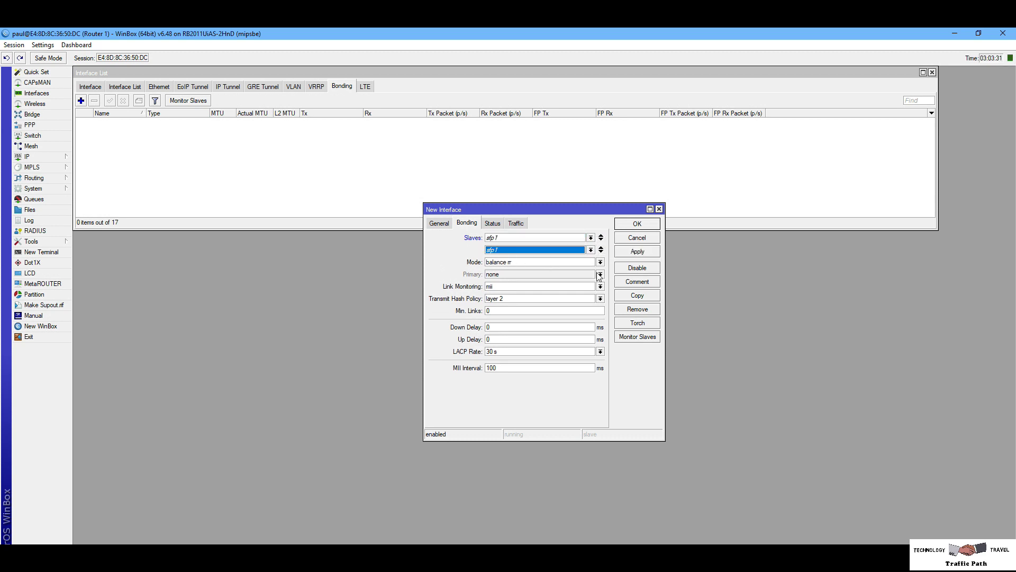
left_click(601, 251)
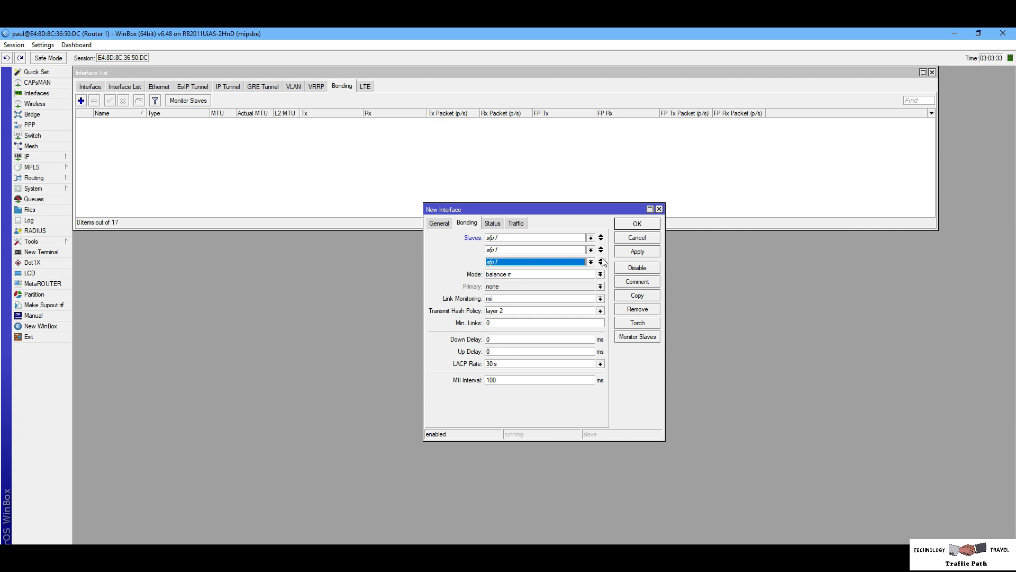
left_click(602, 260)
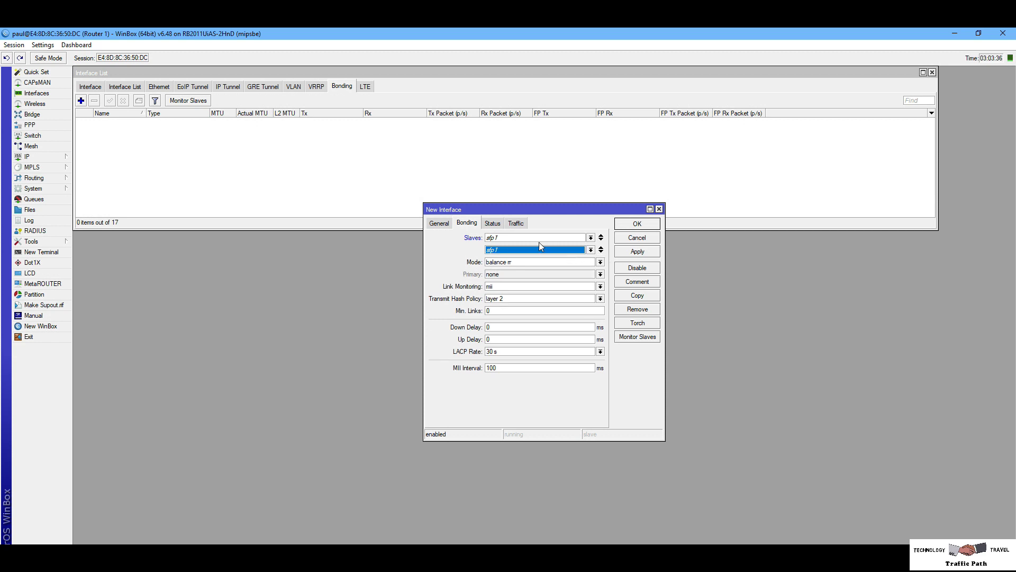
left_click(593, 240)
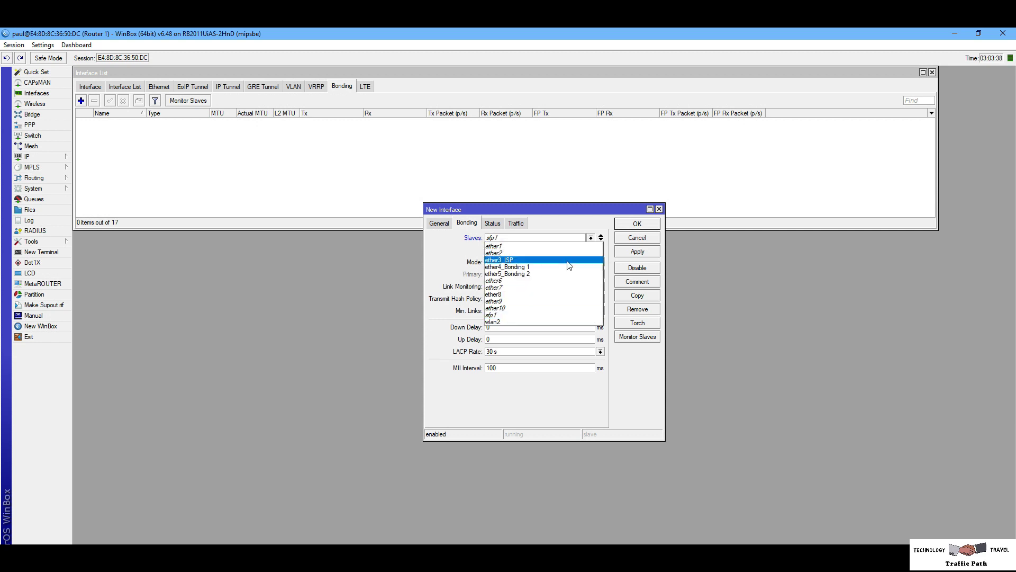
left_click(503, 267)
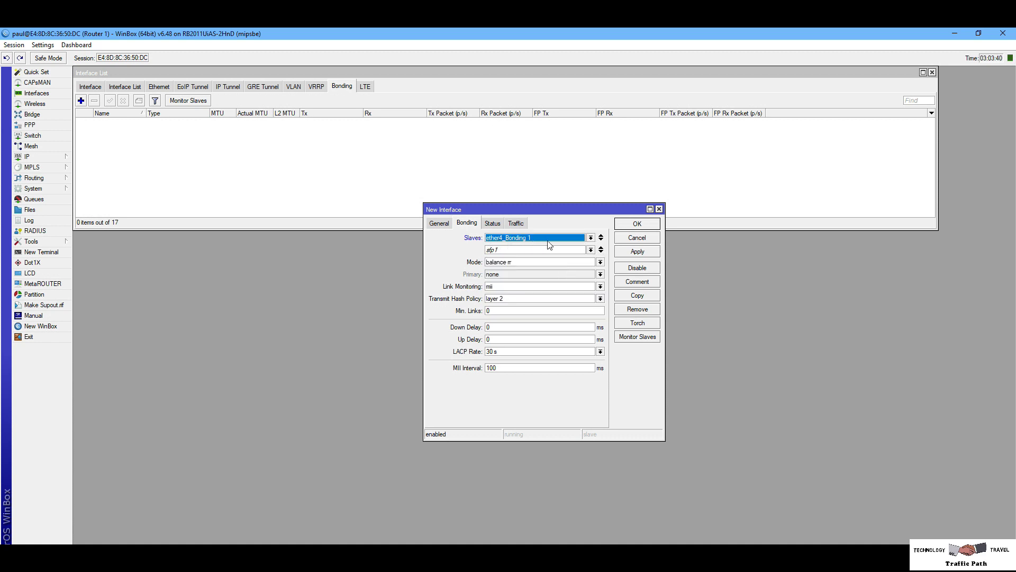
left_click(591, 249)
left_click(559, 286)
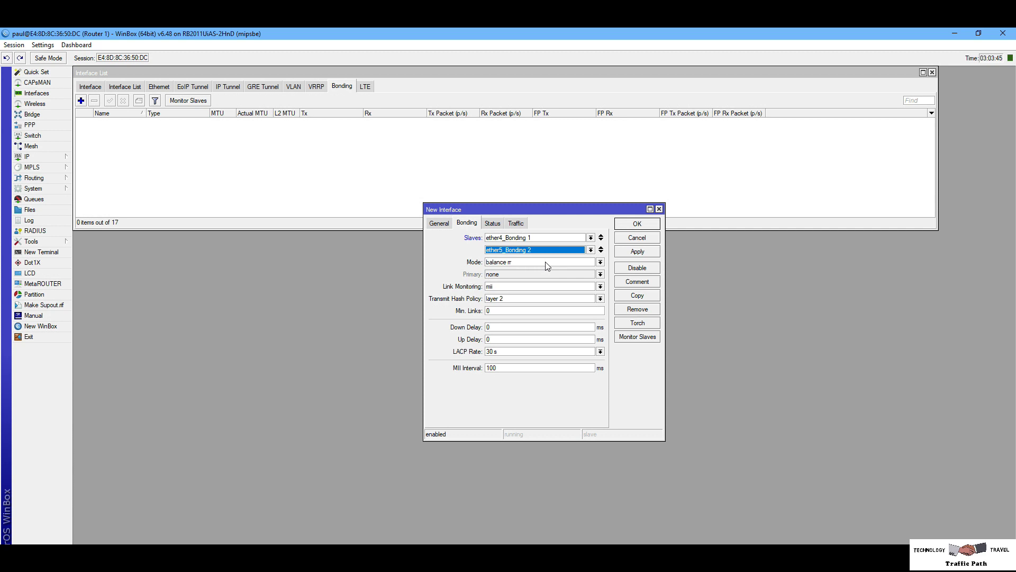
- Choose balance rr as the bonding mode and mii as the link monitoring, and save the bonding interface on Router 1
left_click(601, 263)
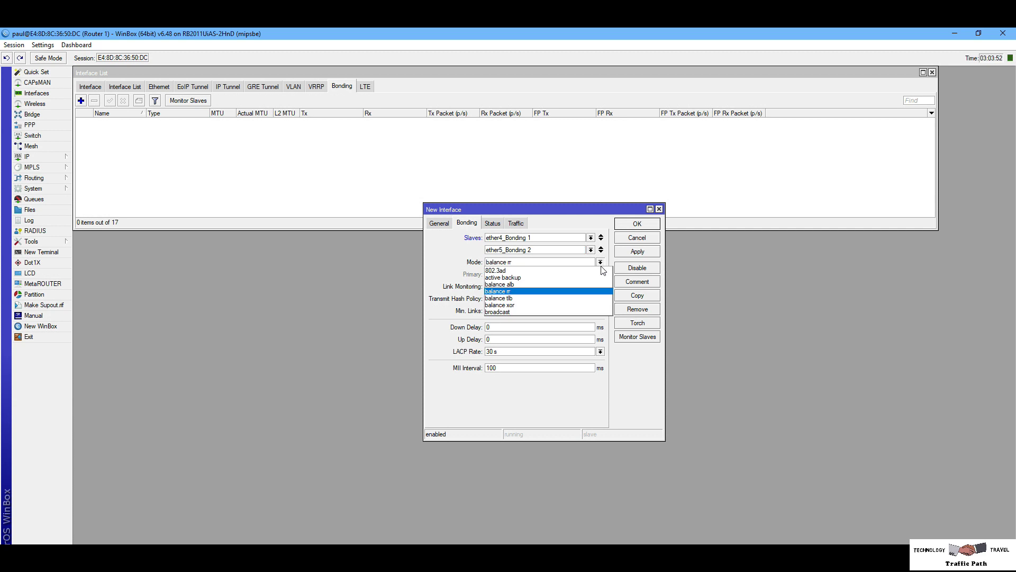
key("Return")
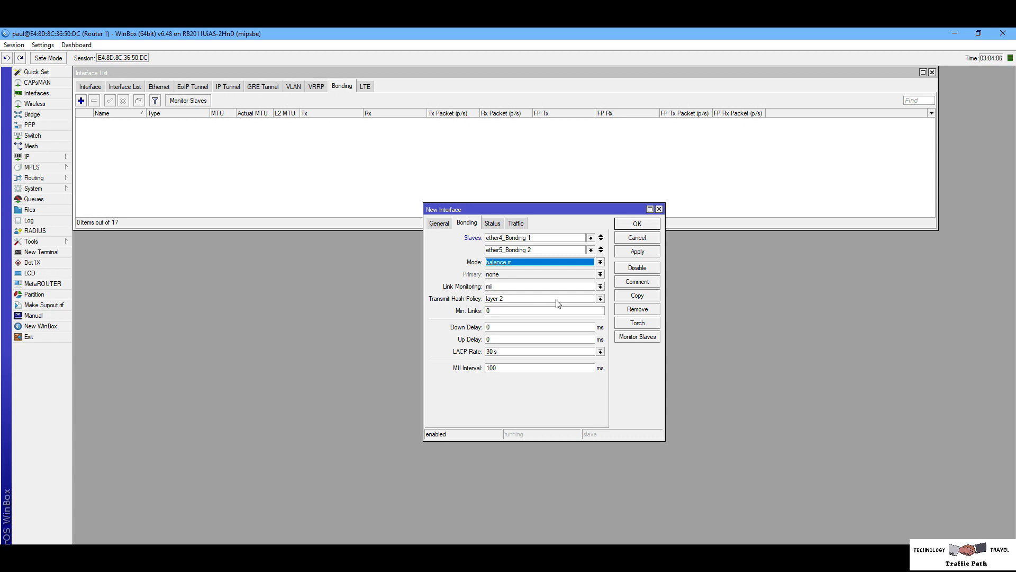
left_click(600, 288)
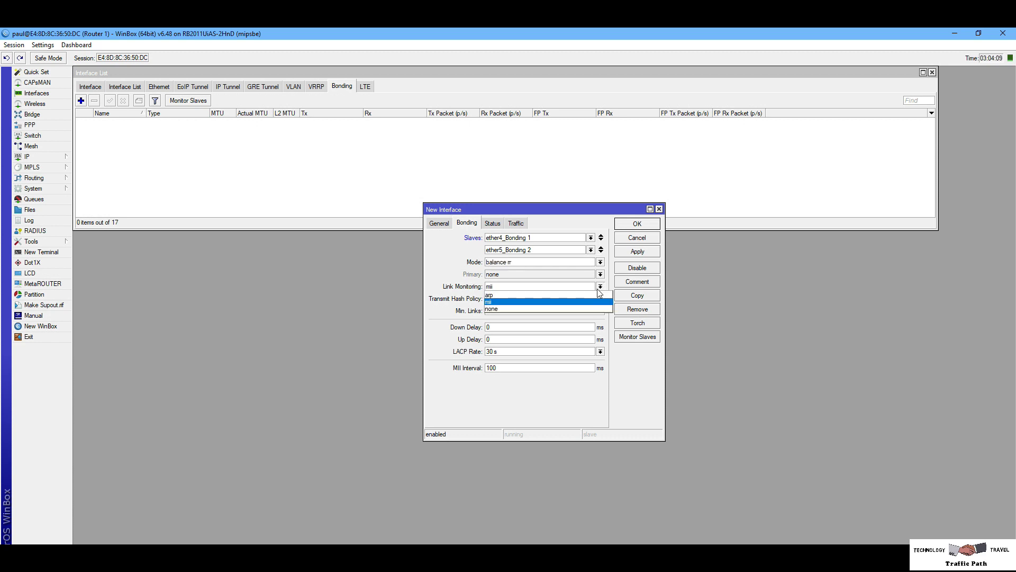
left_click(577, 301)
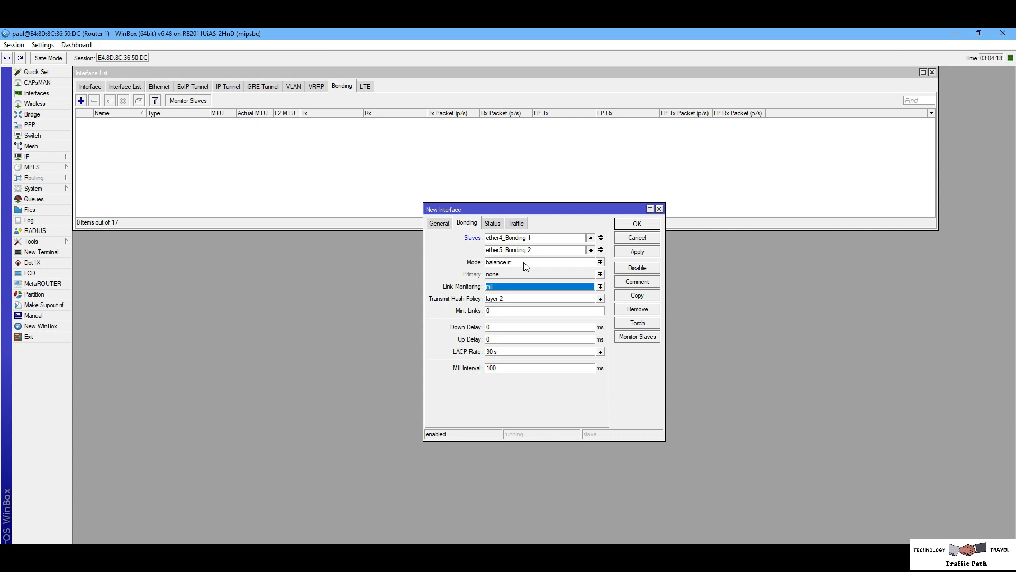
left_click(637, 251)
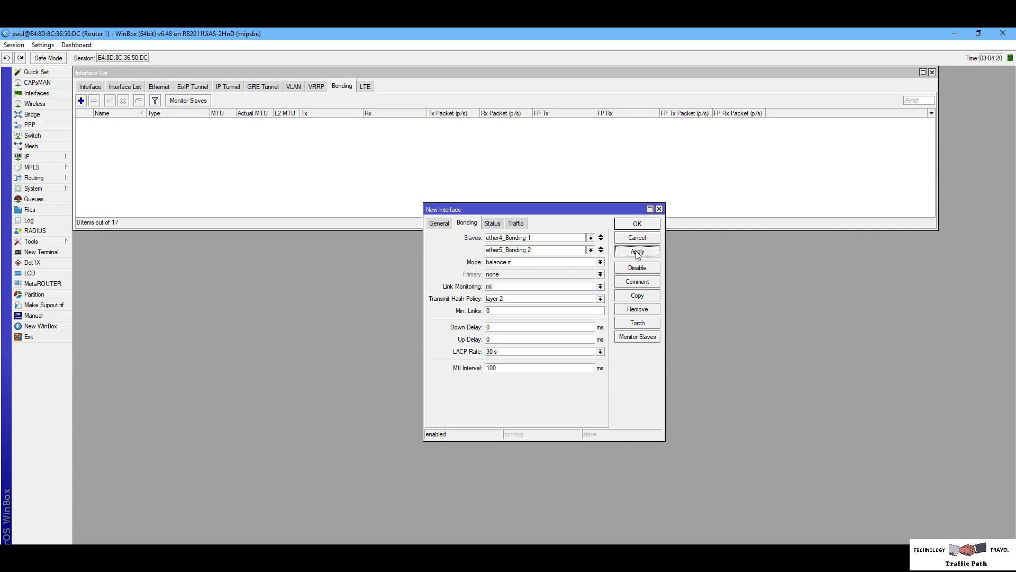
left_click(636, 223)
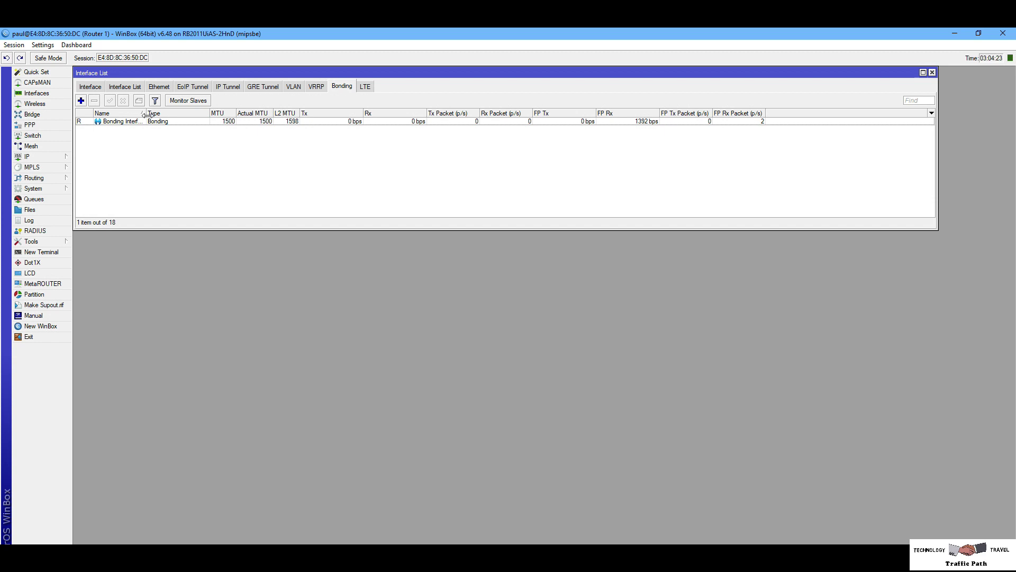
- Widen Router 1's bonding name column, then switch to Router 2 and start a new bonding interface named "Bonding Interface"
left_click_drag(146, 113, 171, 112)
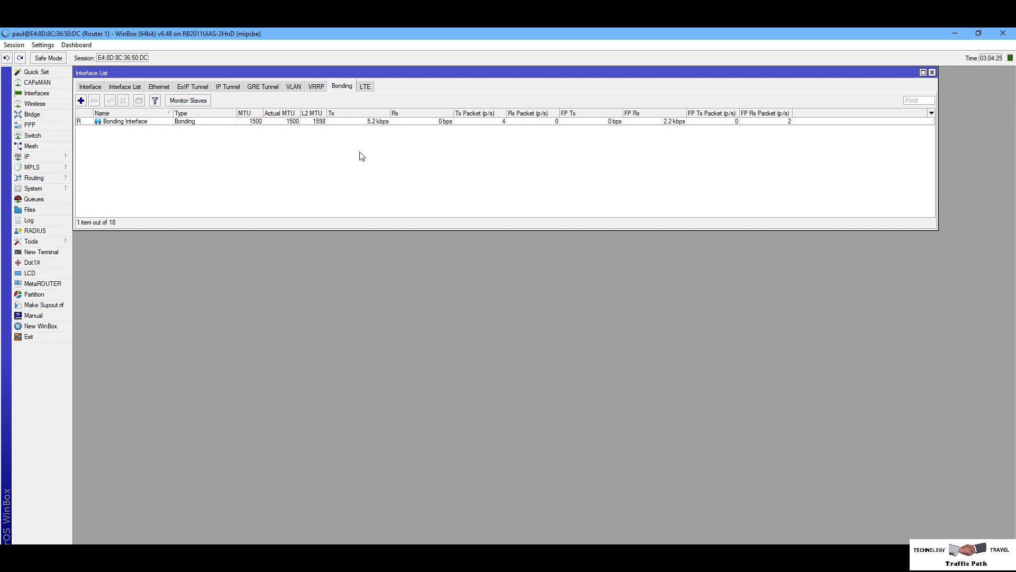
left_click(194, 559)
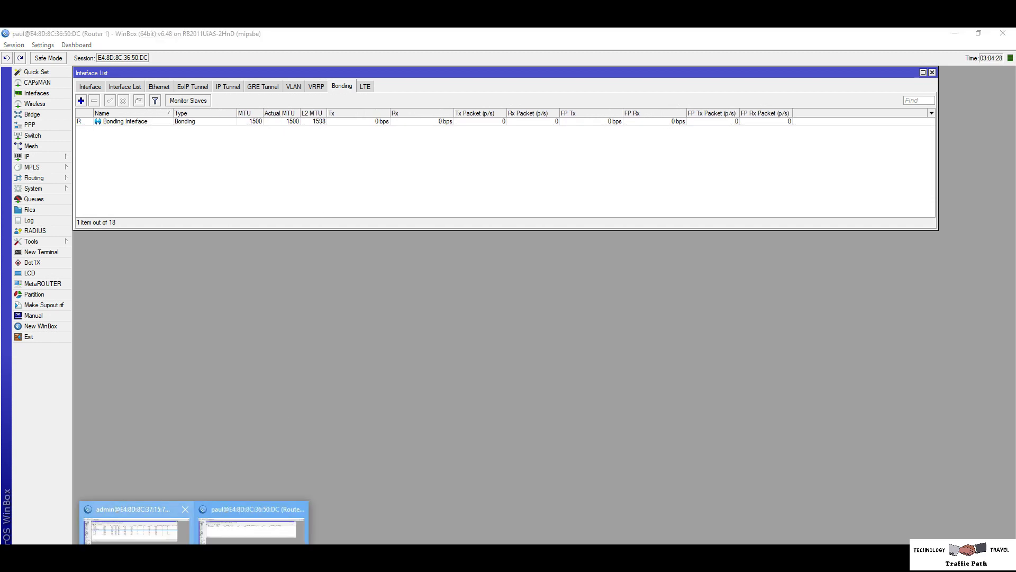
left_click(137, 524)
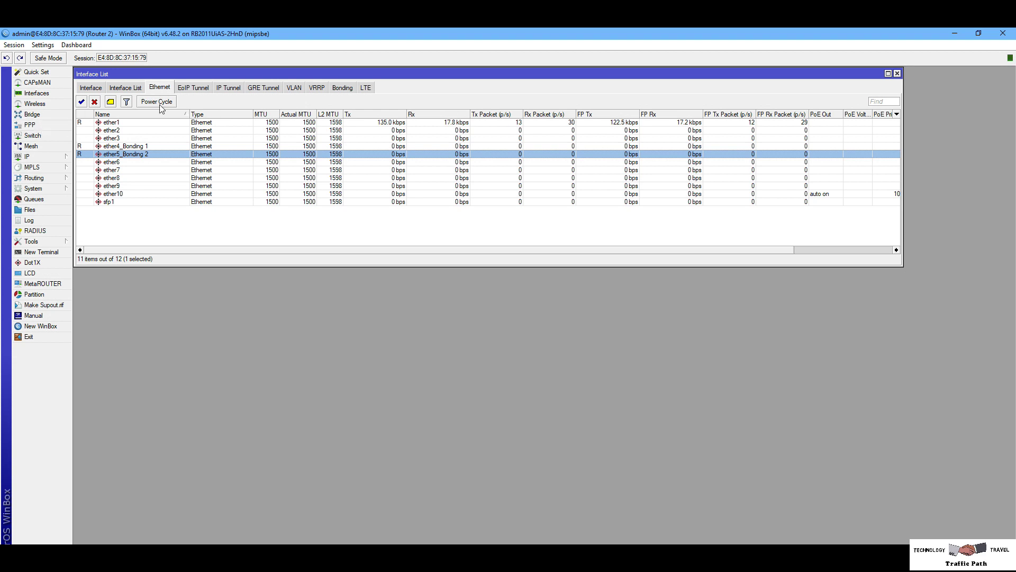
left_click(342, 87)
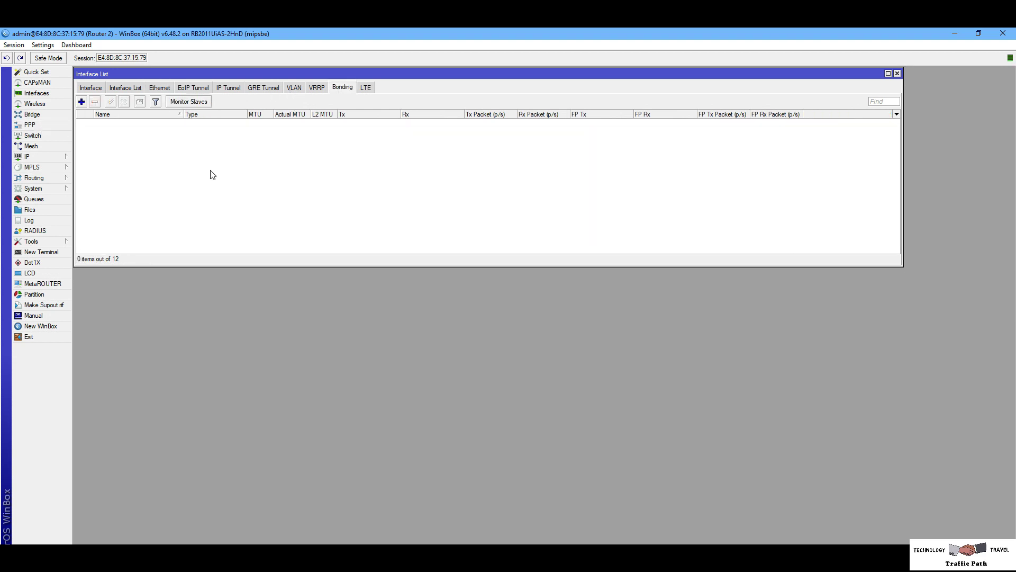
left_click(83, 102)
left_click(440, 224)
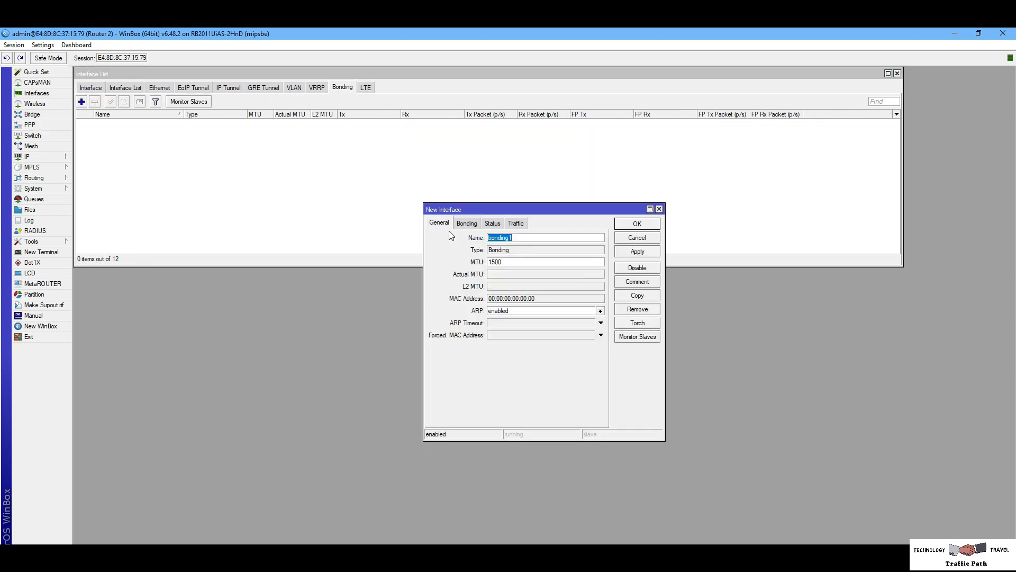
key("BackSpace")
type("Bonding Interface")
- Assign "ether4_Bonding 1" and "ether5_Bonding 2" as the slaves of Router 2's new bonding interface
left_click(467, 223)
left_click(540, 239)
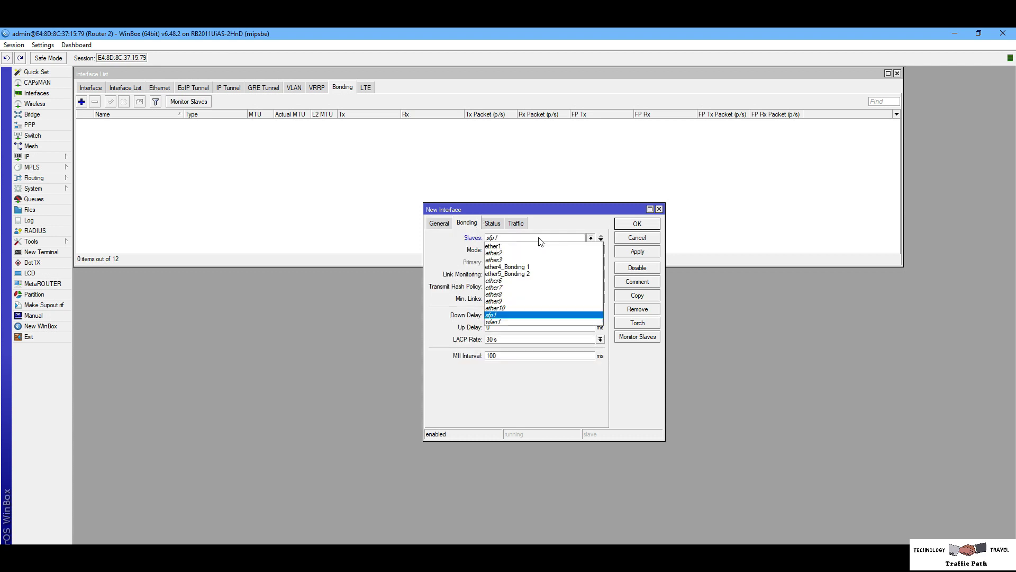
left_click(529, 267)
left_click(601, 241)
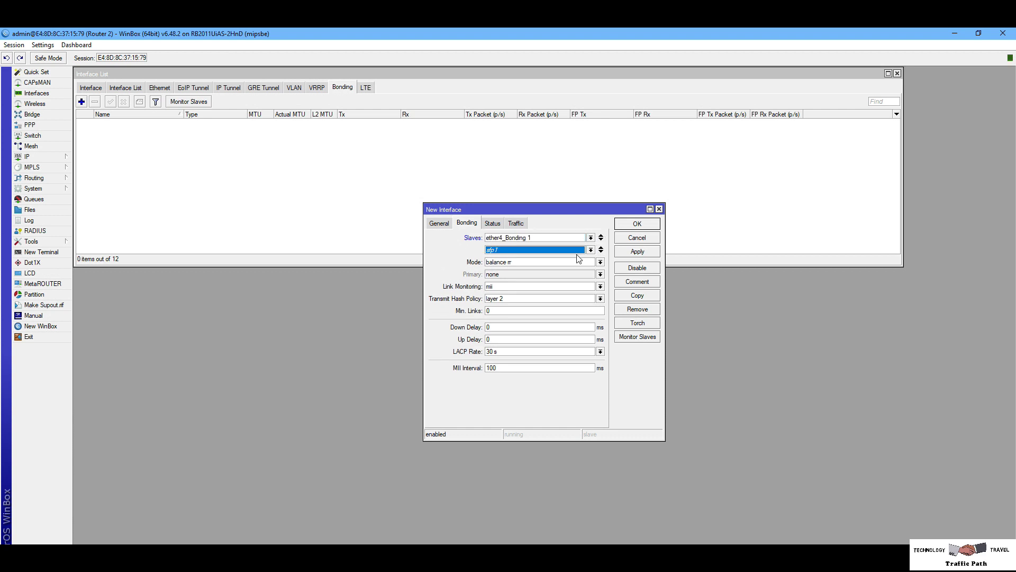
left_click(591, 250)
left_click(557, 288)
- Choose balance rr as the bonding mode, save the bonding interface on Router 2 and narrow the name column
left_click(519, 262)
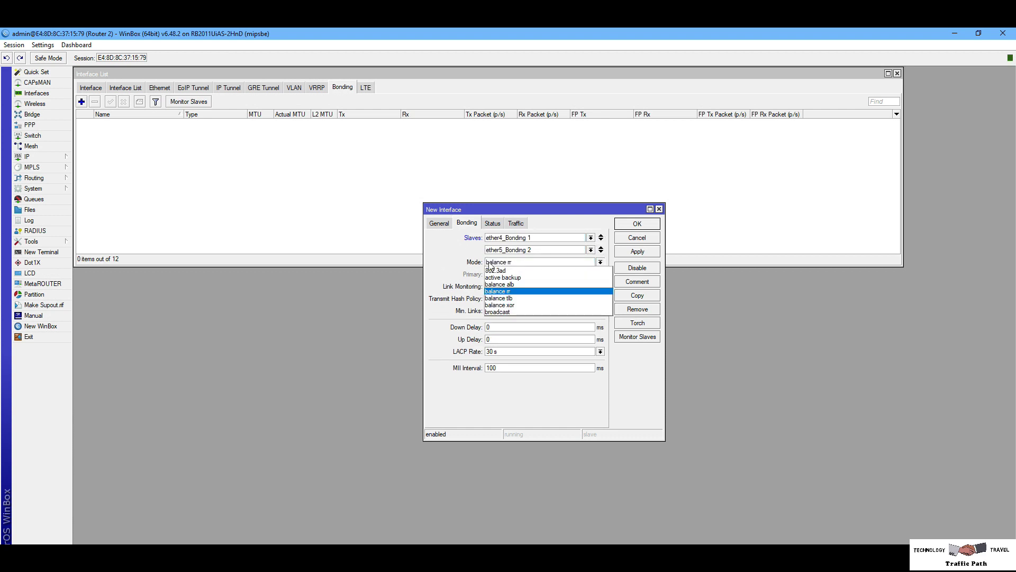
left_click(507, 292)
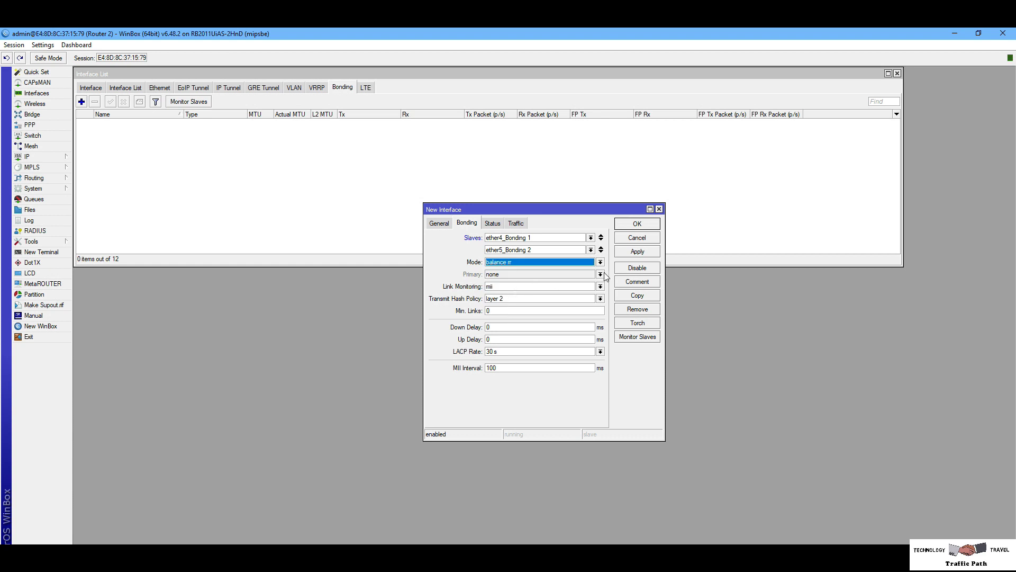
left_click(638, 252)
left_click(638, 224)
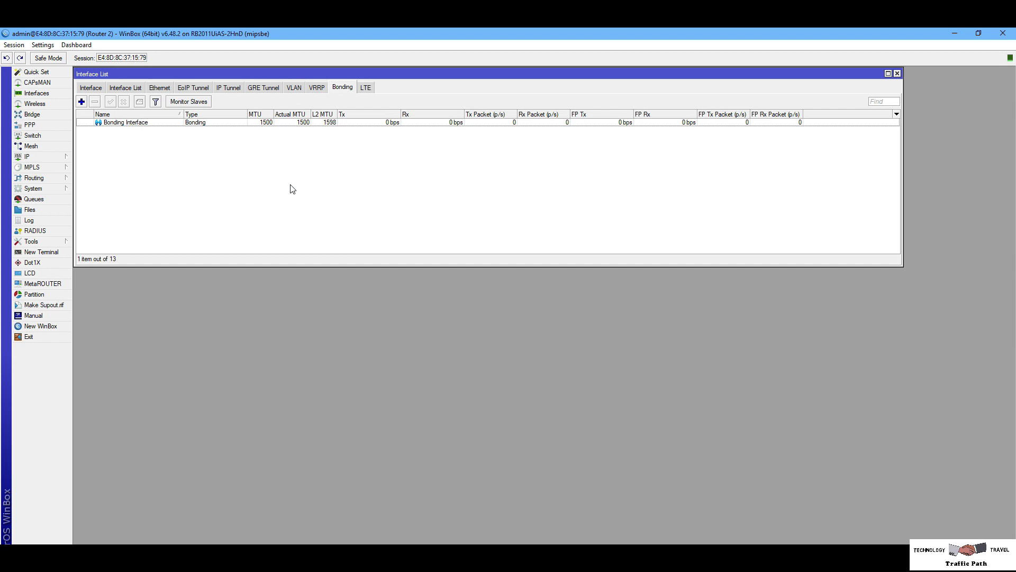
left_click_drag(183, 114, 153, 114)
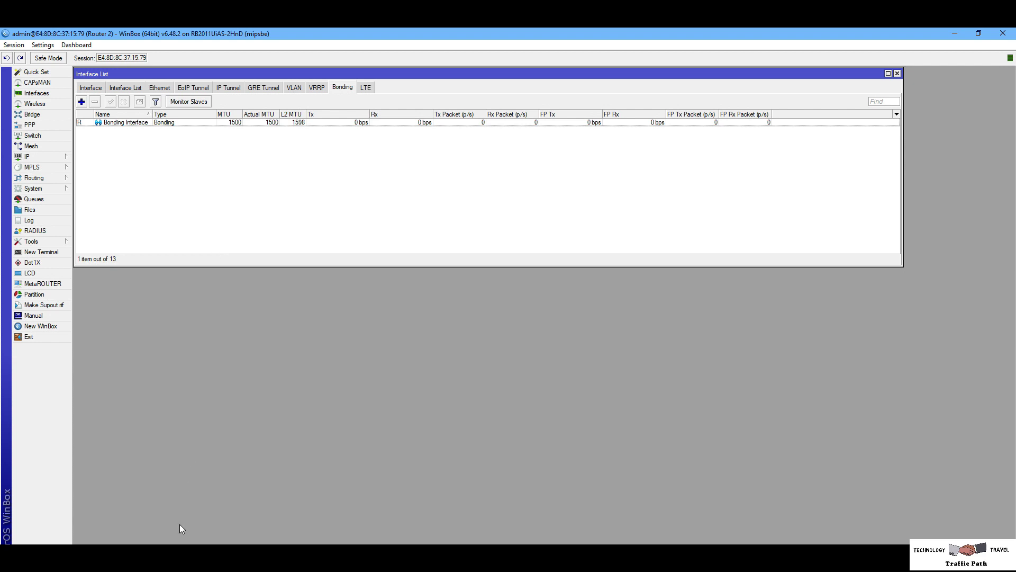
- Review the slaves, mode and link monitoring of the saved Bonding Interface on Router 2
left_click(190, 560)
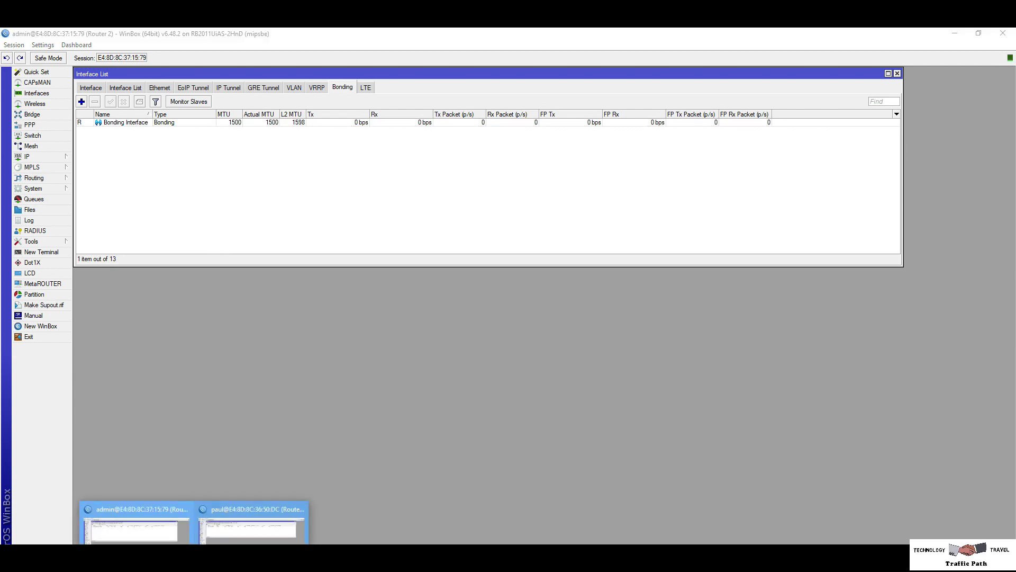
double_click(149, 126)
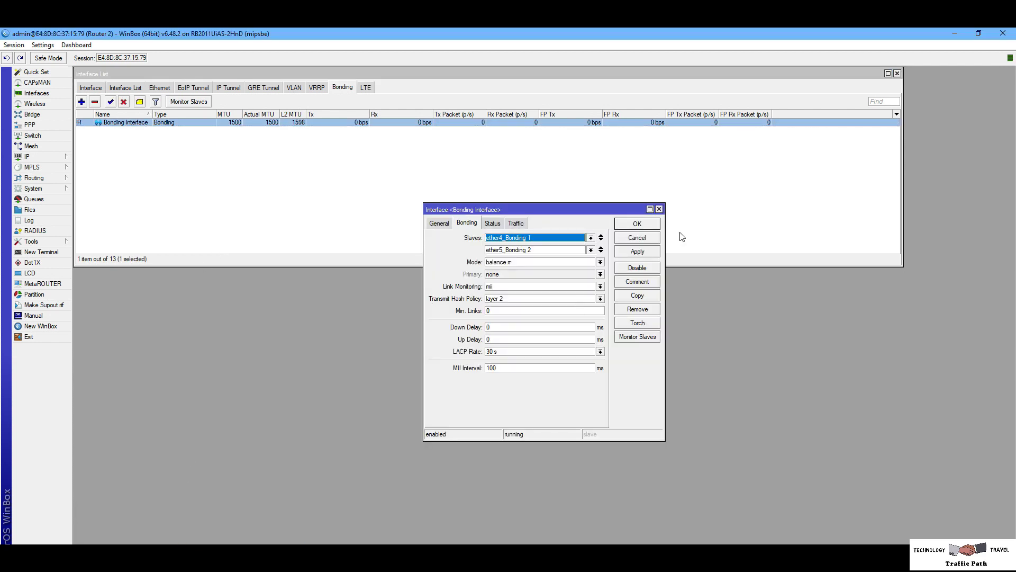
left_click(660, 209)
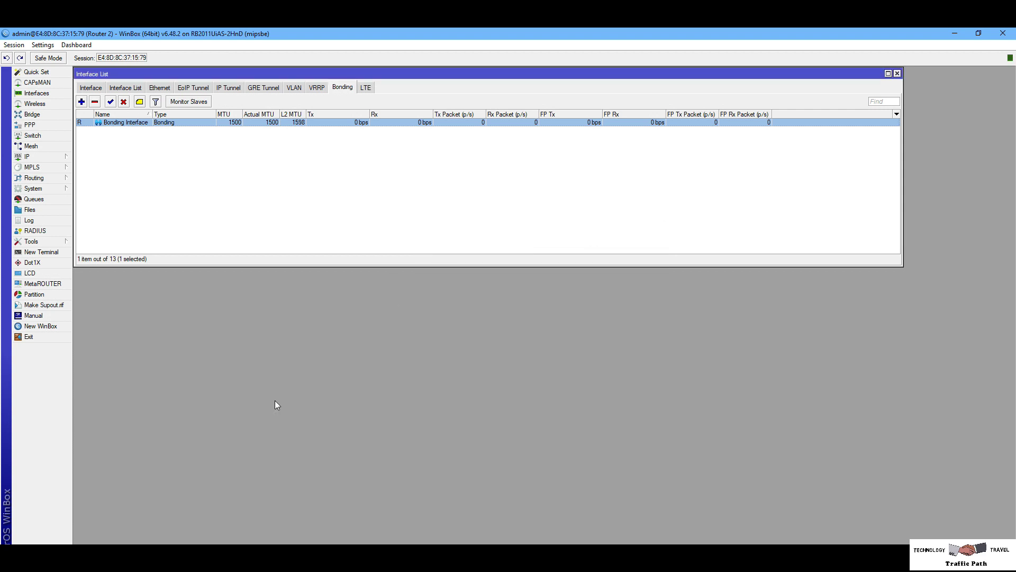
- Switch to Router 1 and remove the IP address 10.10.10.1/30 assigned to "ether5_Bonding 2"
left_click(191, 560)
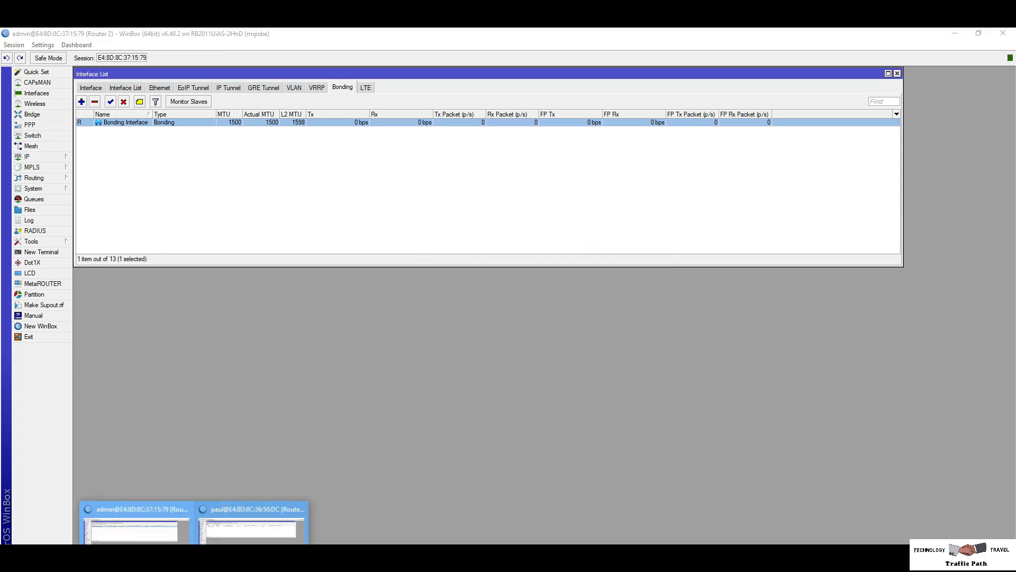
left_click(251, 527)
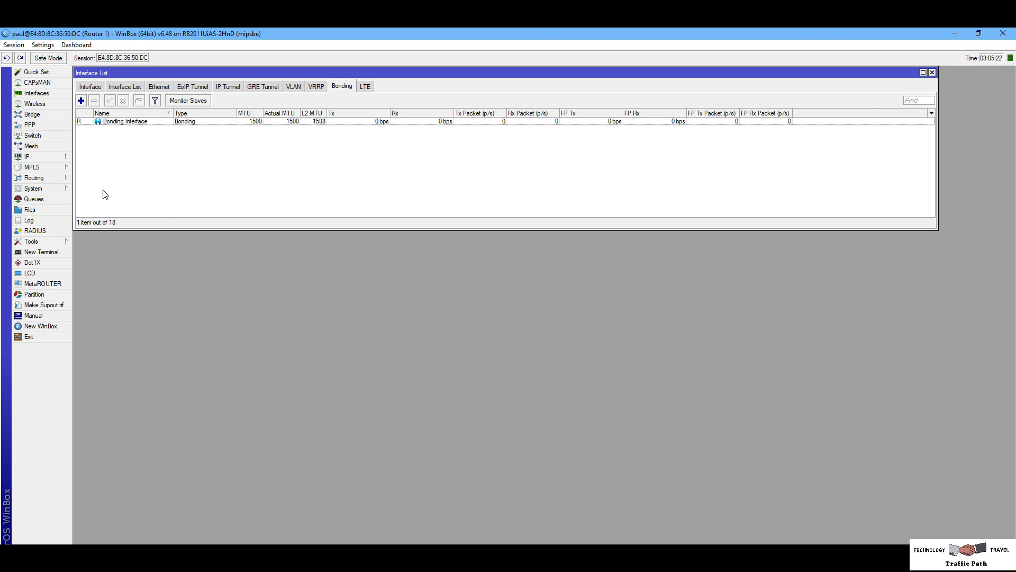
left_click(63, 160)
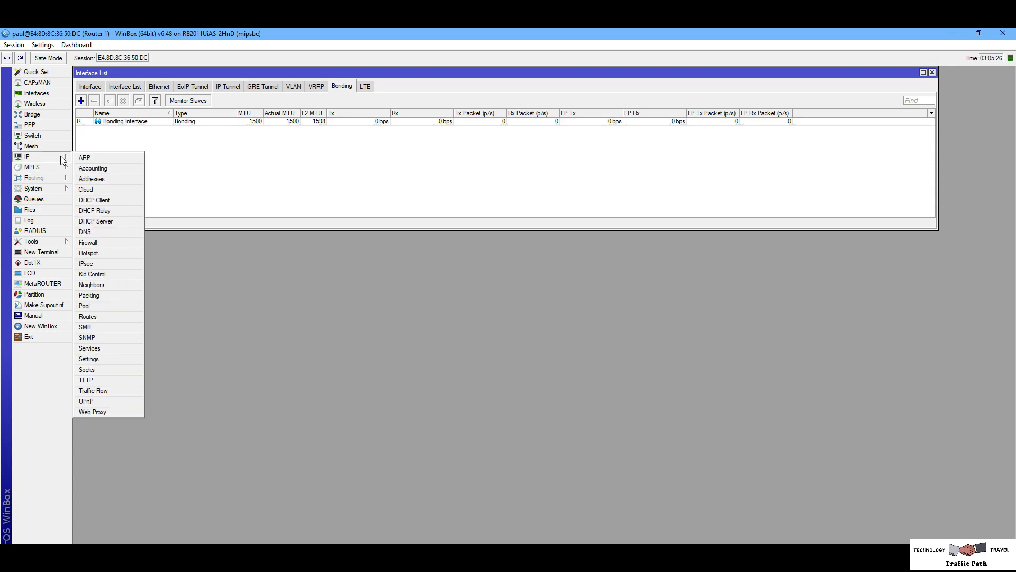
left_click(106, 179)
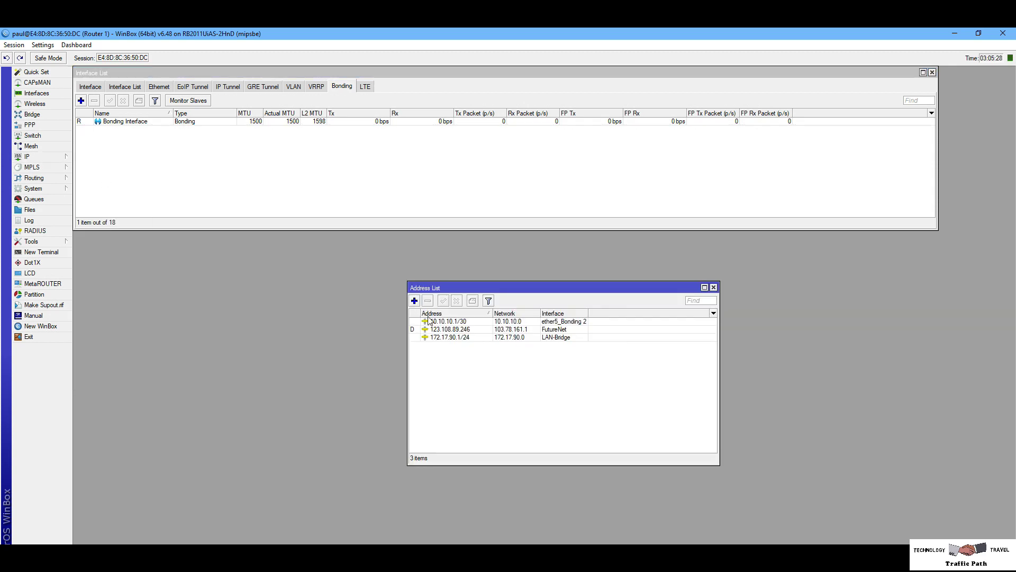
double_click(438, 324)
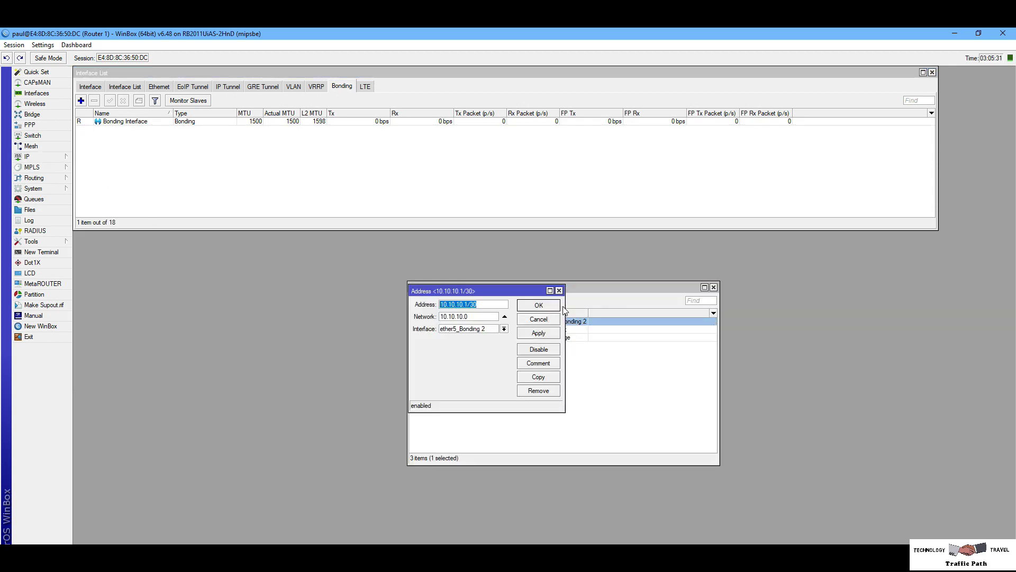
left_click(559, 293)
left_click(428, 301)
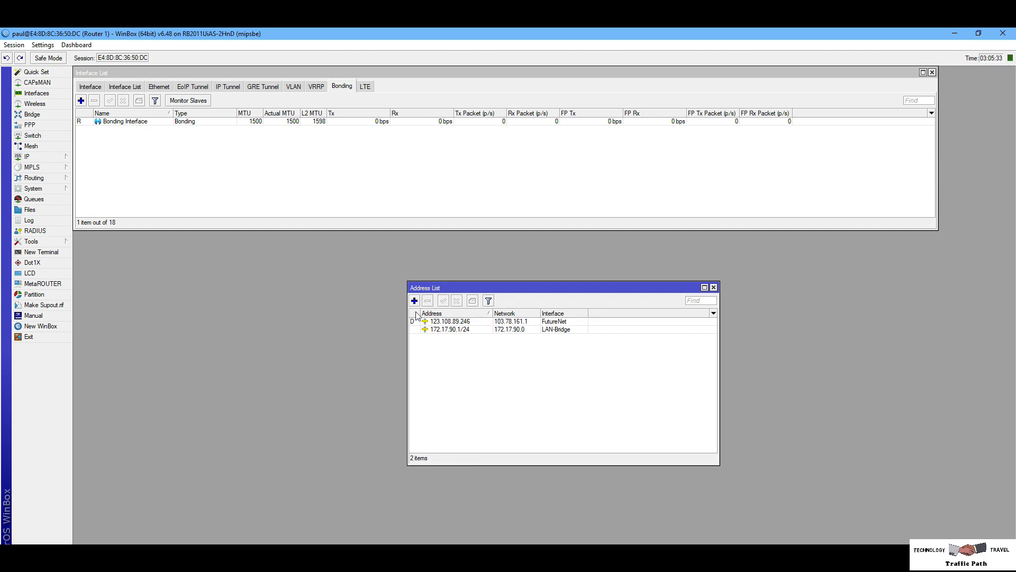
- Add the IP address 10.10.10.1/30 on Bonding Interface on Router 1, copying the address text before saving
left_click(414, 301)
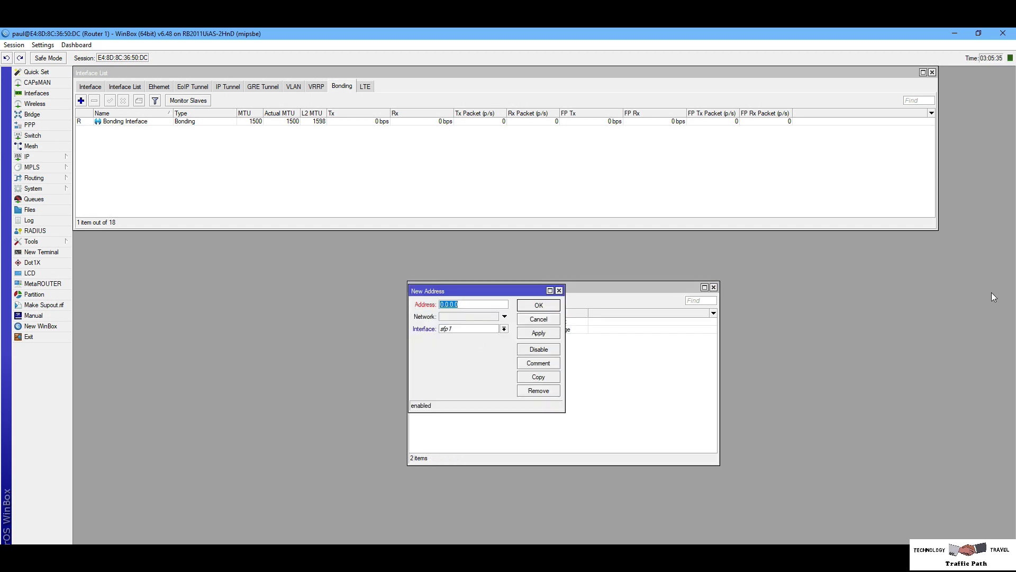
type("10.10.10.")
left_click(504, 328)
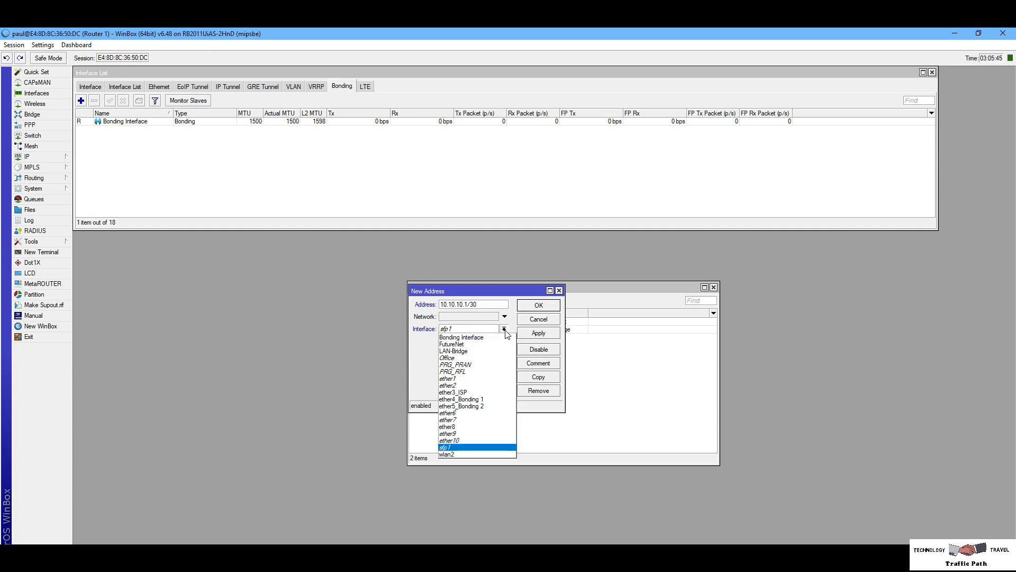
left_click(466, 335)
left_click_drag(479, 305, 440, 304)
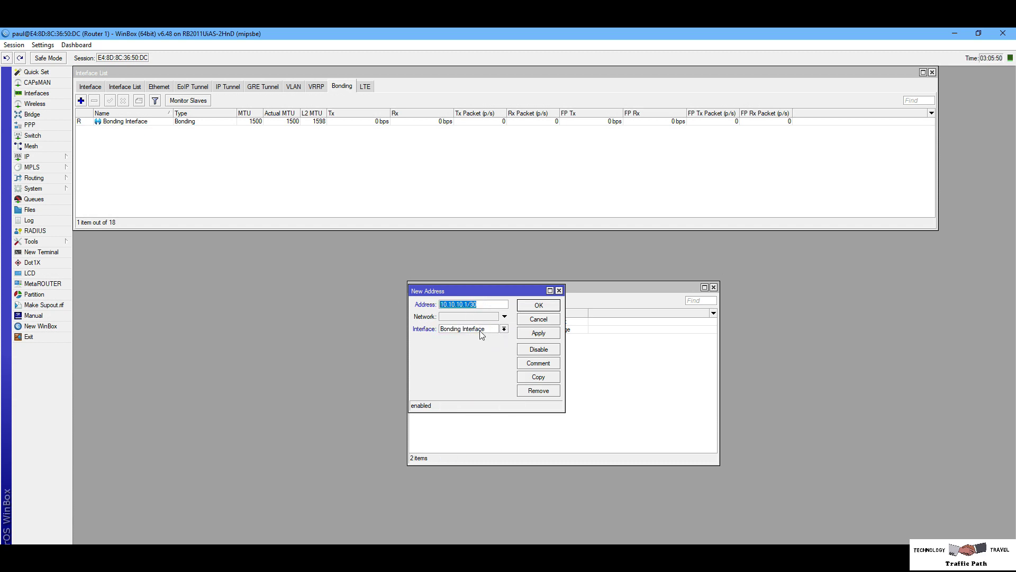
right_click(468, 305)
left_click(493, 322)
left_click(548, 337)
left_click(542, 306)
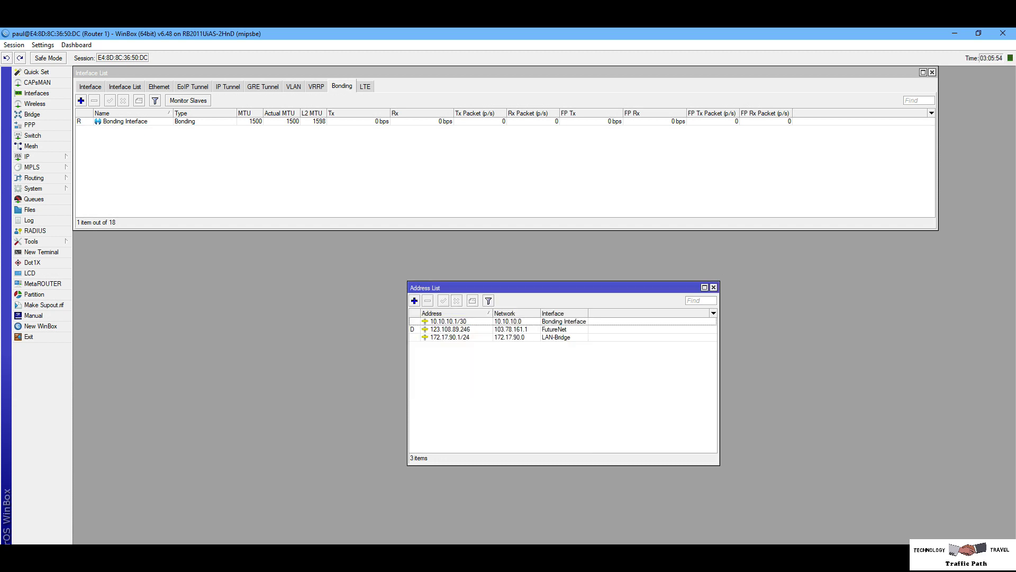
- Switch to Router 2, start a new IP address entry and remove the existing address on "ether4_Bonding 1"
left_click(136, 529)
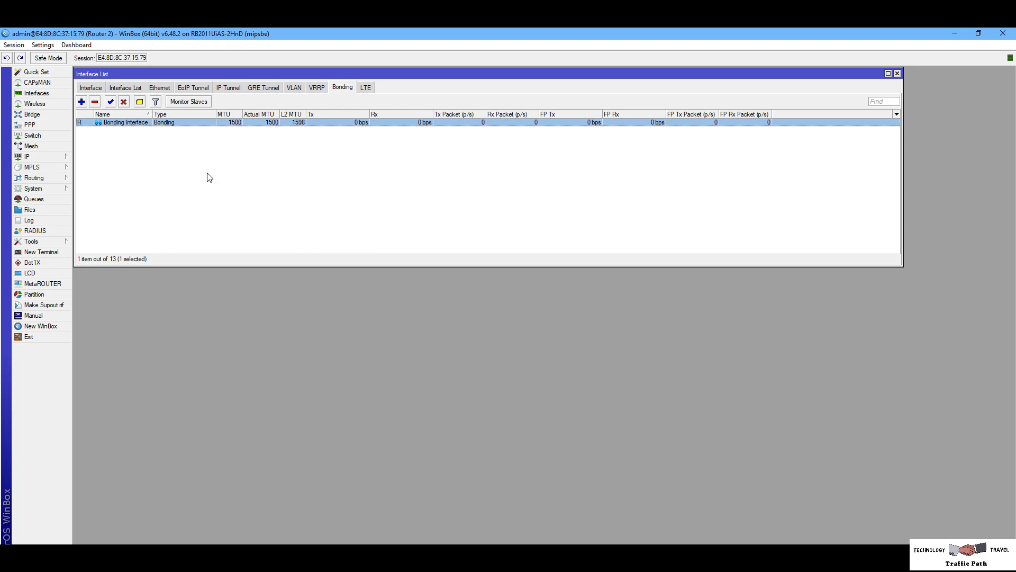
left_click(42, 157)
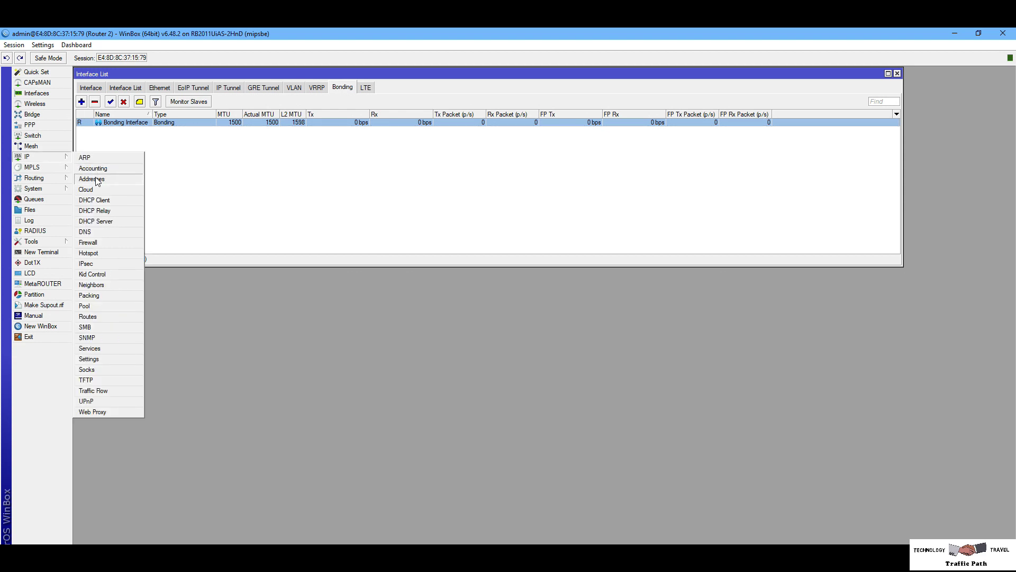
left_click(93, 179)
left_click(501, 295)
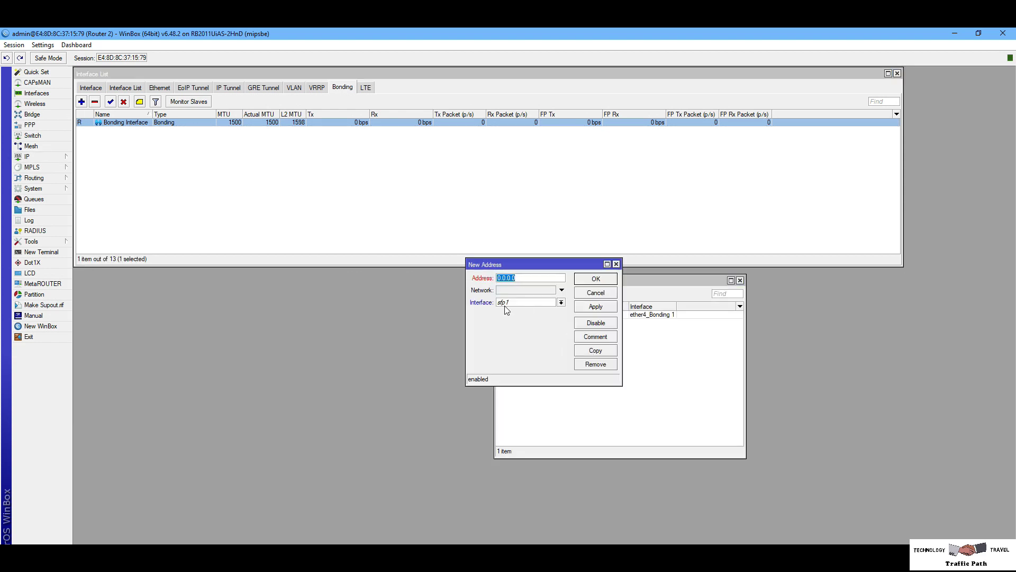
left_click(638, 315)
left_click(515, 294)
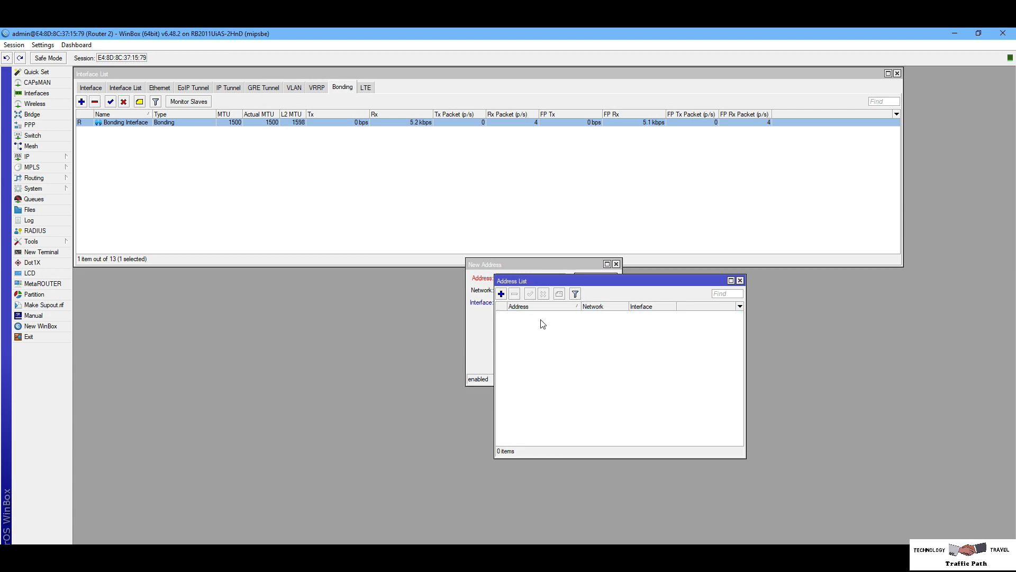
- Paste the copied address into Router 2's new address entry and change it to 10.10.10.2/30
left_click(480, 330)
right_click(503, 278)
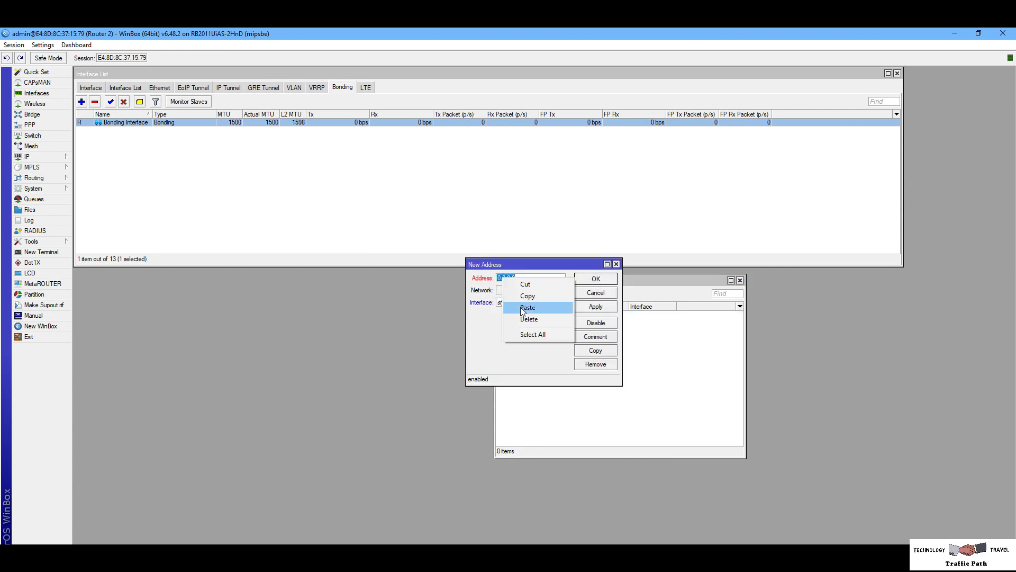
left_click(527, 313)
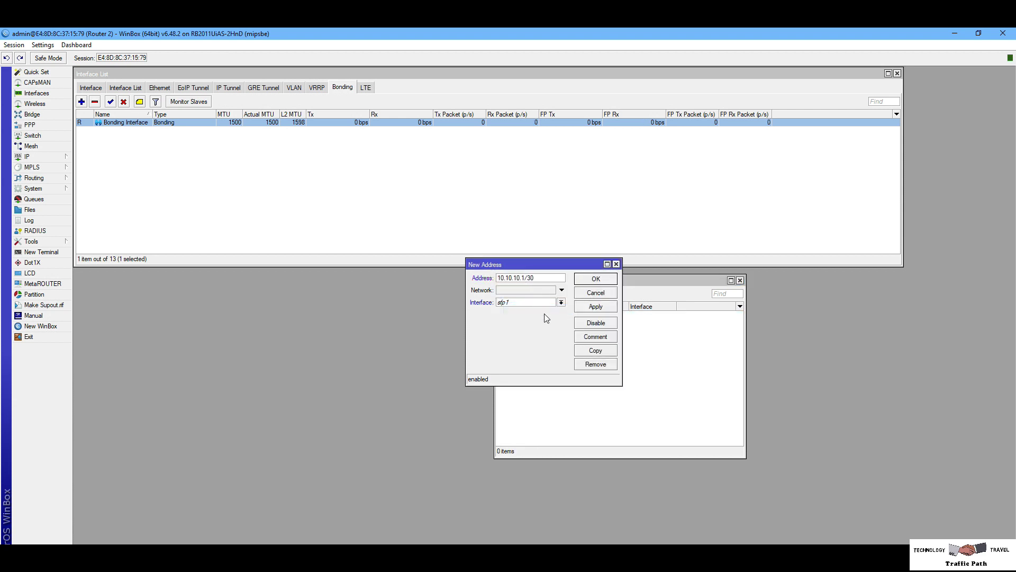
key("Left")
key("Left")
key("Left")
key("BackSpace")
type("2")
- Assign the new address to Bonding Interface and save it on Router 2
left_click(561, 302)
left_click(551, 325)
left_click(595, 308)
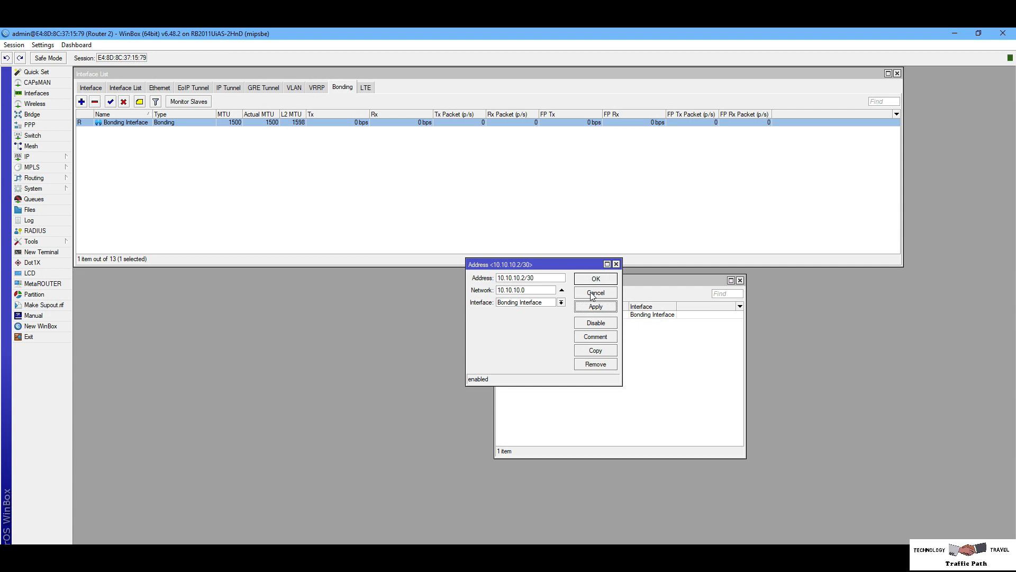
left_click(542, 280)
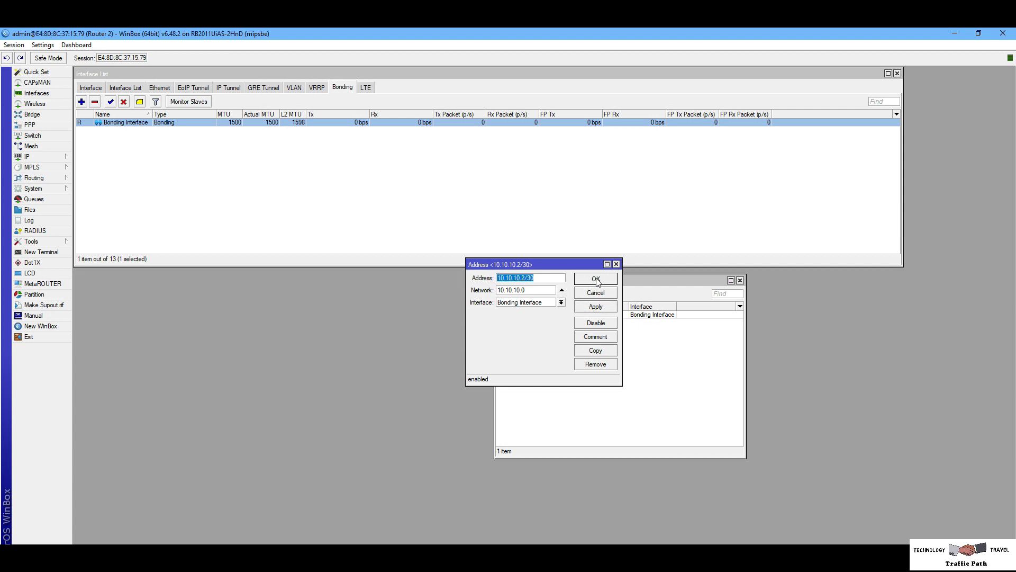
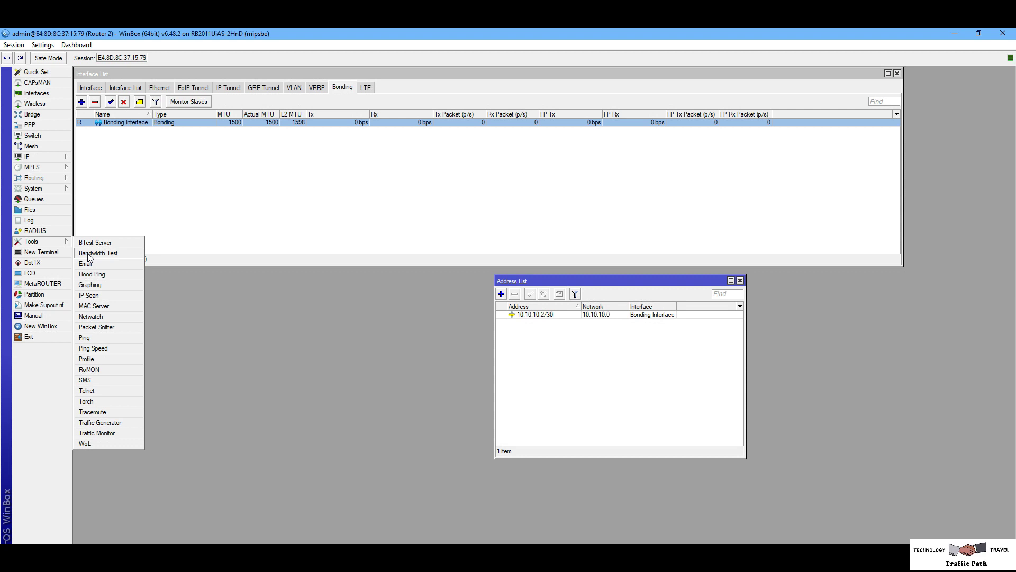
- Start a bandwidth test from Router 2 to 10.10.10.1 using the tcp protocol and direction both, keeping its window clear of the others
left_click(98, 254)
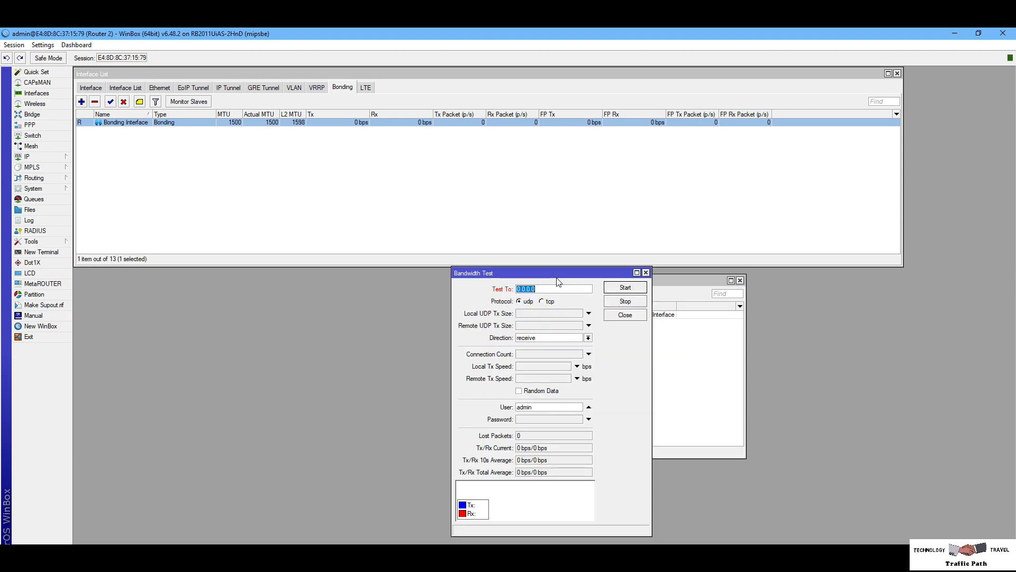
left_click_drag(557, 278, 680, 273)
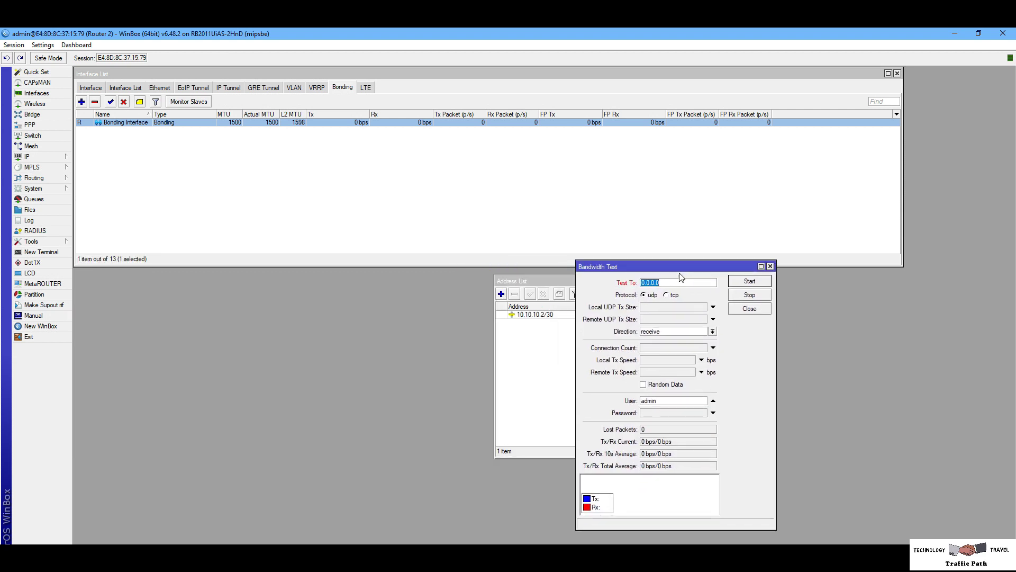
left_click(672, 295)
type("10")
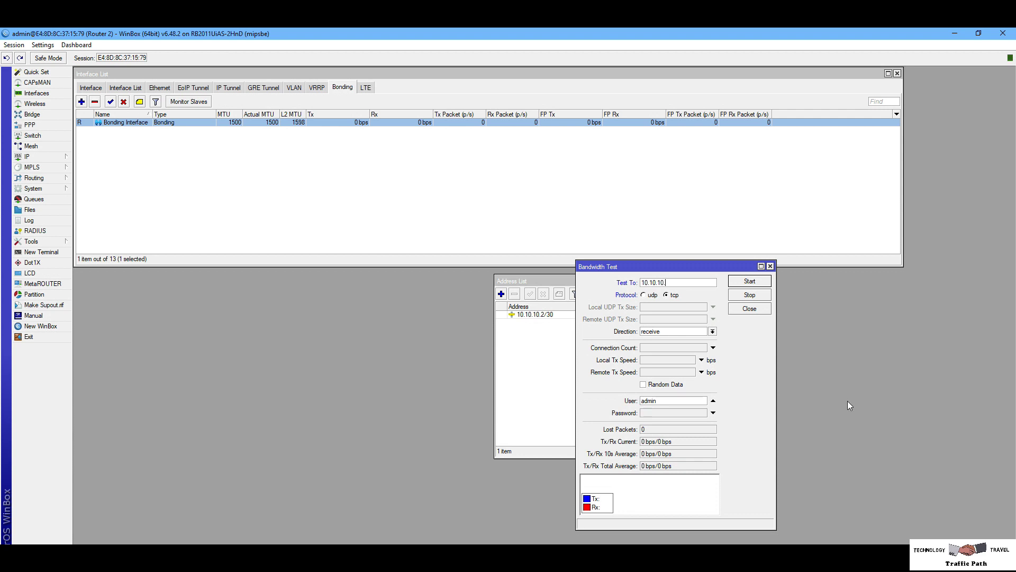
left_click(713, 331)
left_click(691, 340)
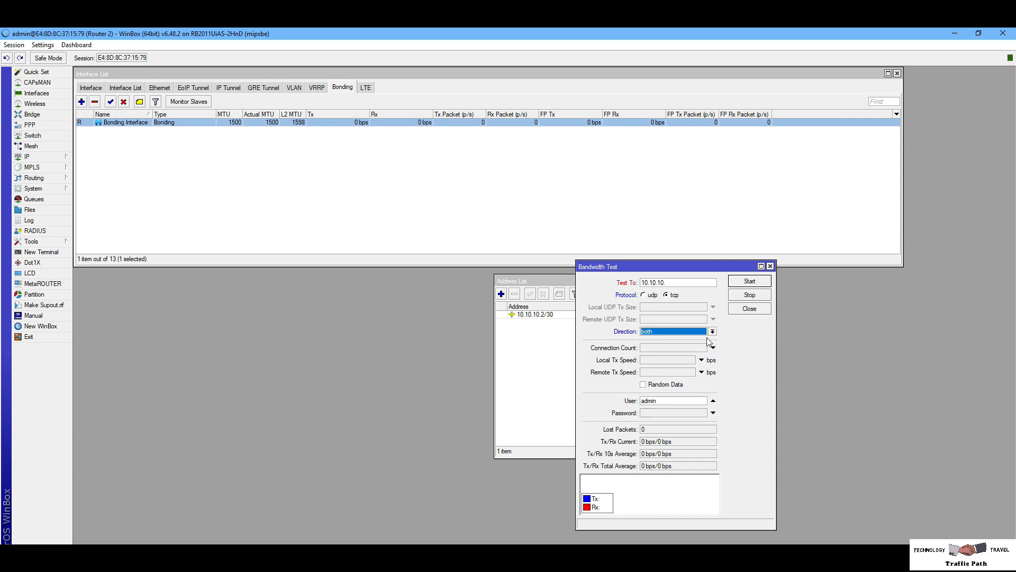
left_click(668, 283)
left_click_drag(685, 282, 601, 292)
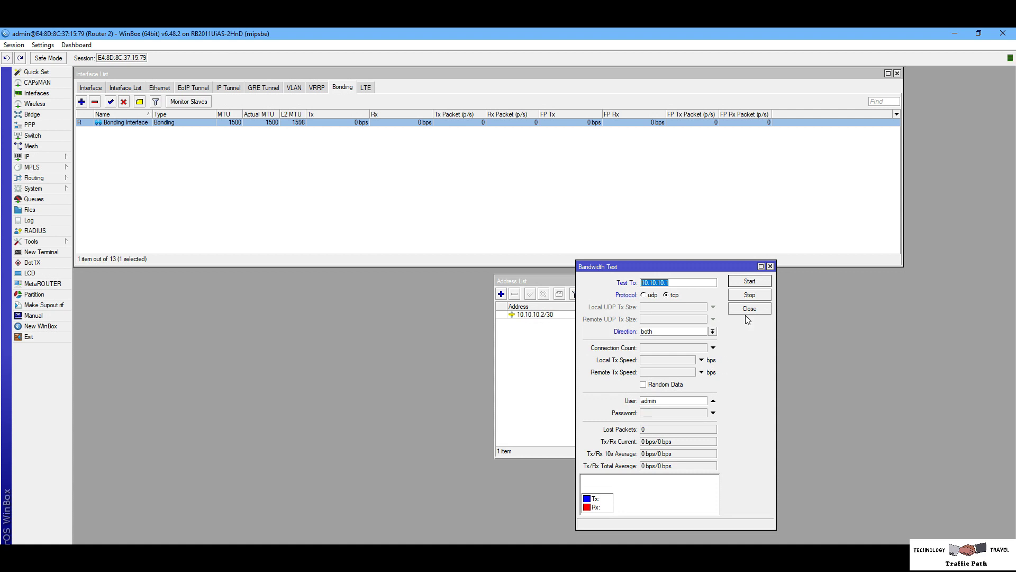
left_click(758, 283)
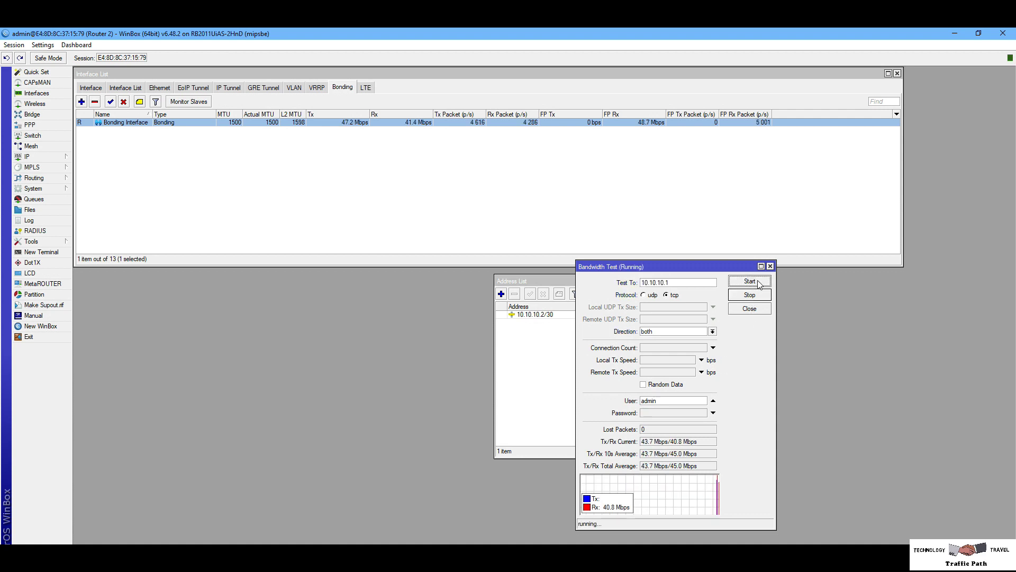
left_click_drag(710, 267, 805, 260)
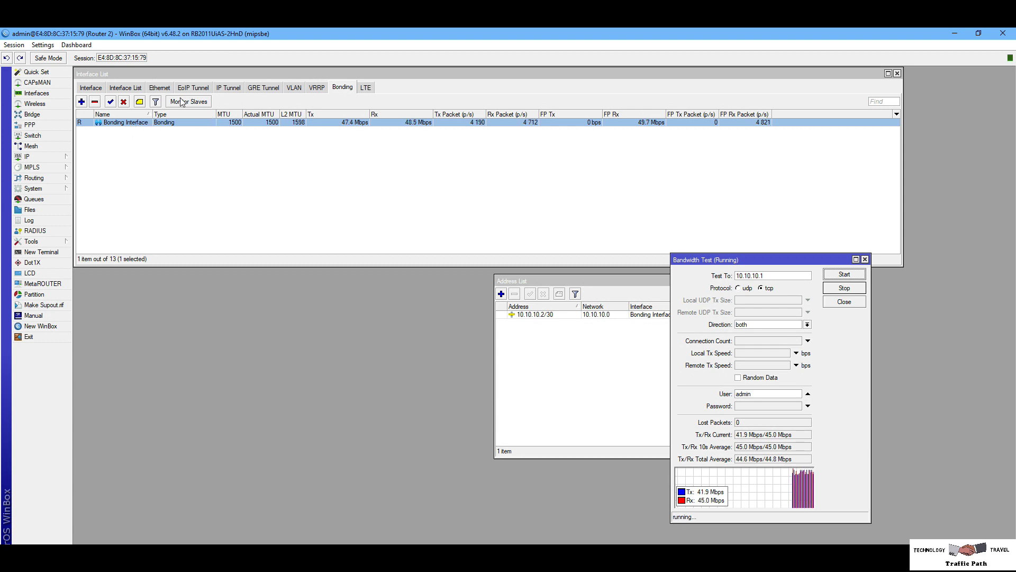
- Examine the Tx and Rx traffic of ether4_Bonding 1 and ether5_Bonding 2 on Router 2 while the test runs
left_click(164, 90)
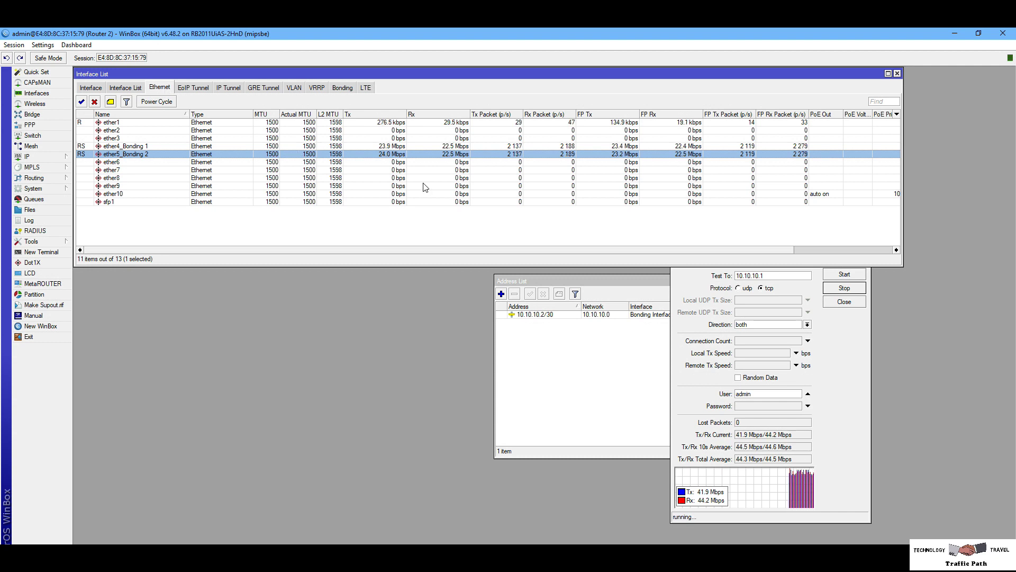
left_click(445, 148)
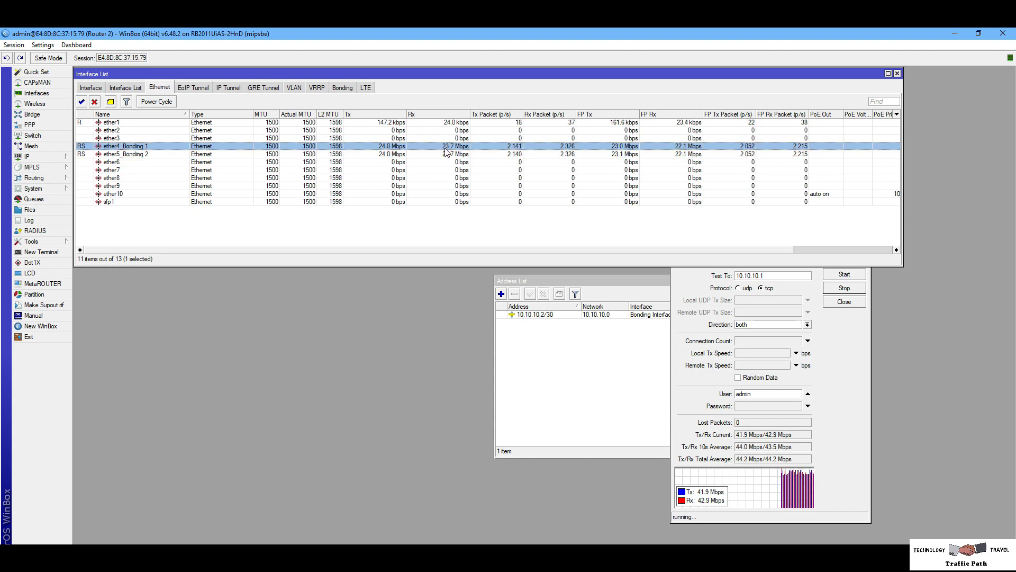
left_click(154, 153)
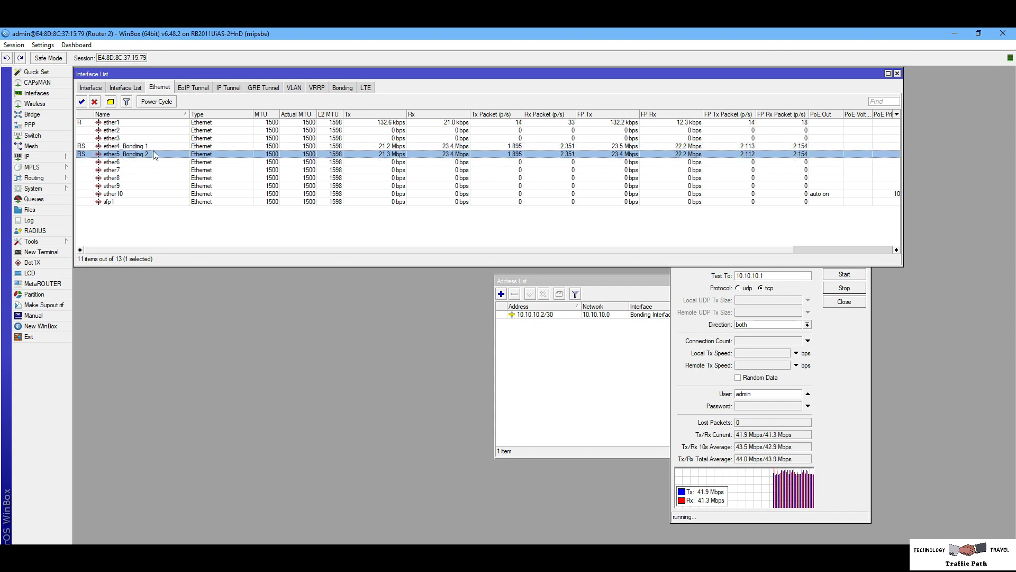
left_click(153, 149)
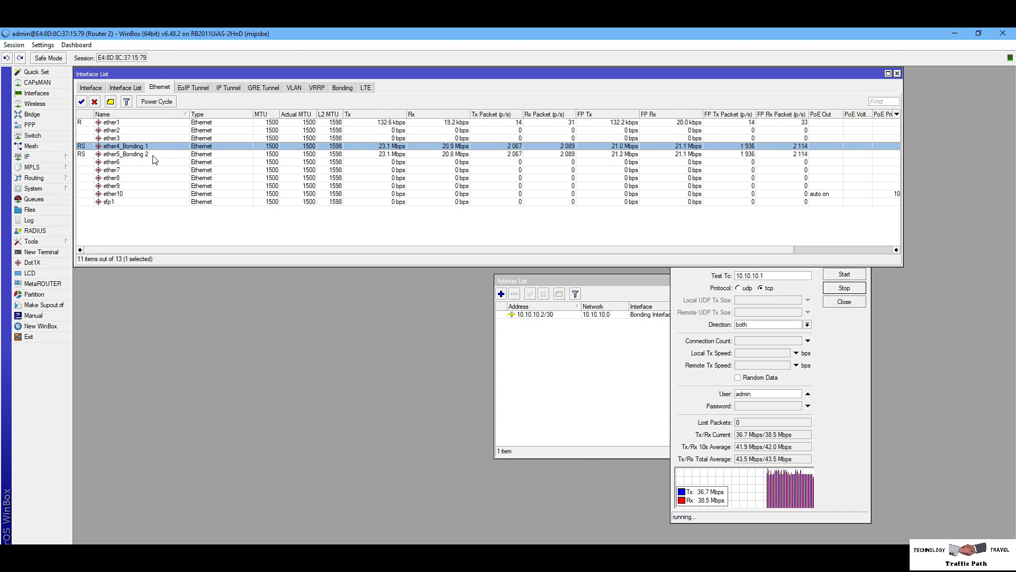
left_click(154, 157)
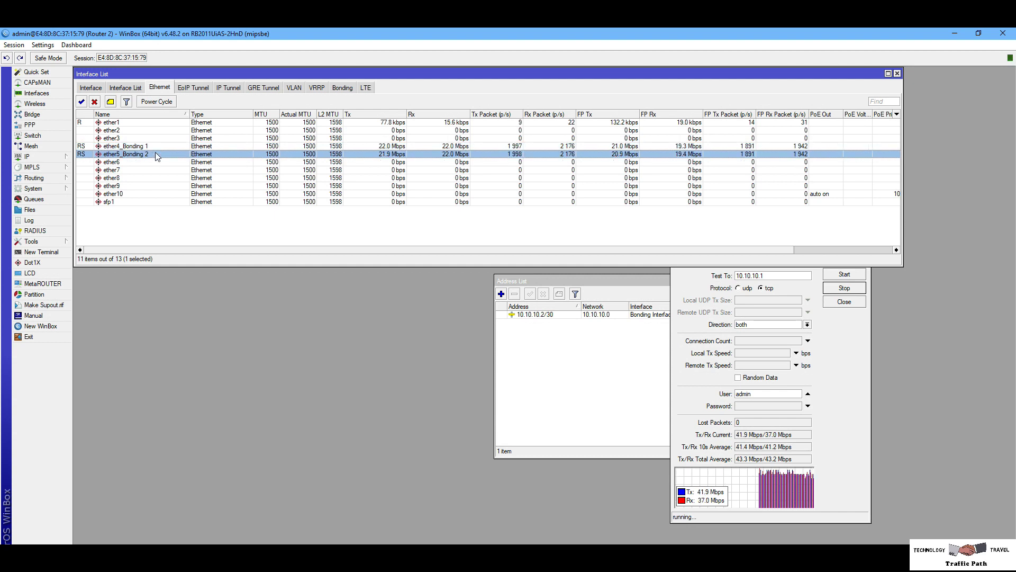
left_click(847, 315)
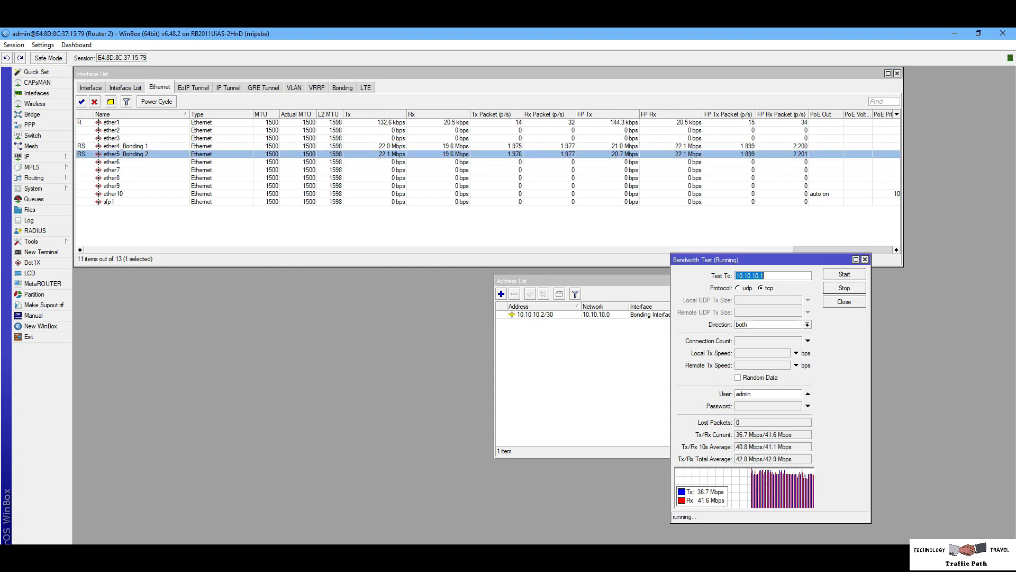
- Switch to Router 1, compare traffic on the bonding interface and its two Ethernet slaves, and close the Address List
left_click(194, 559)
mouse_move(135, 522)
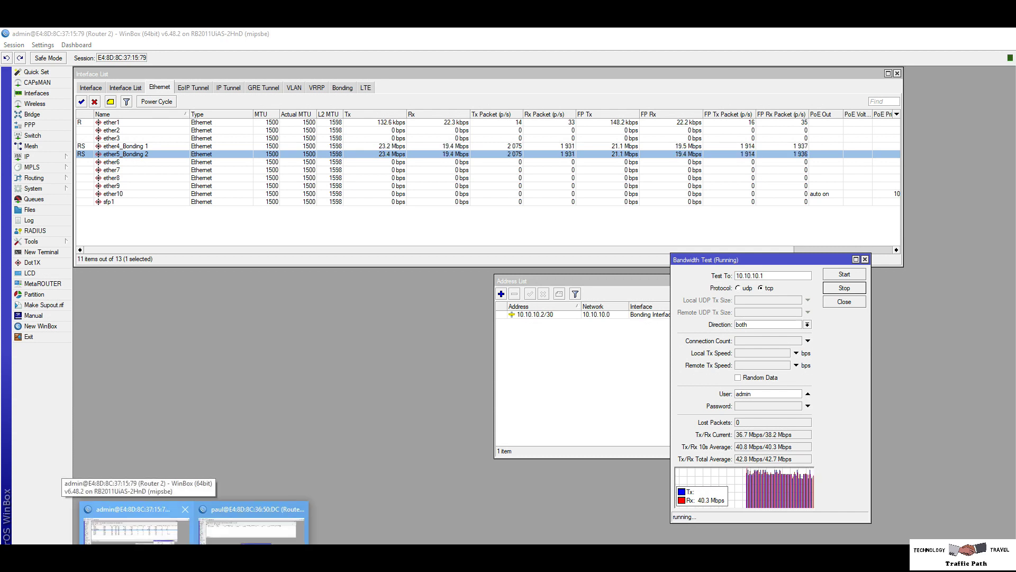
left_click(252, 526)
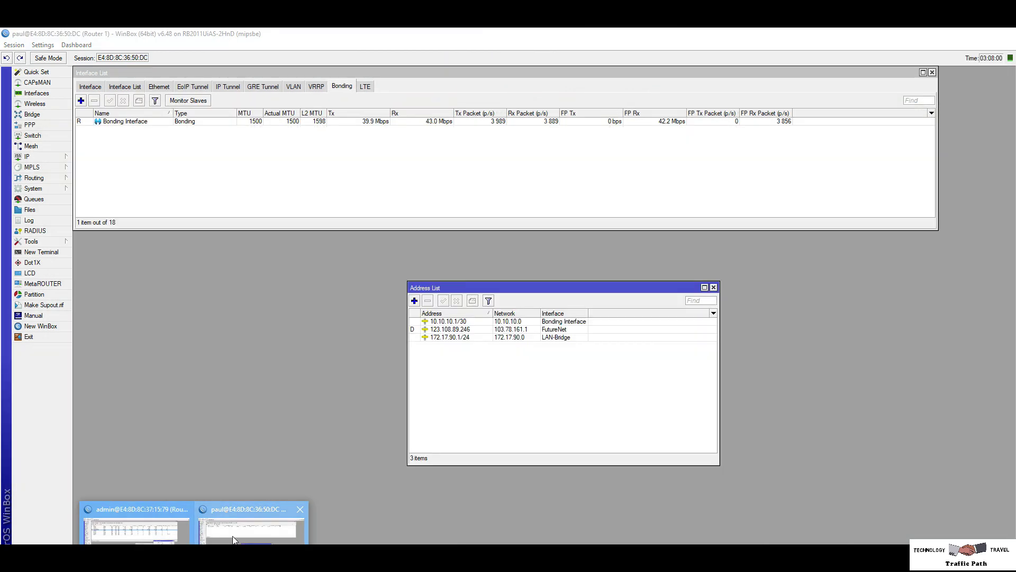
left_click(225, 122)
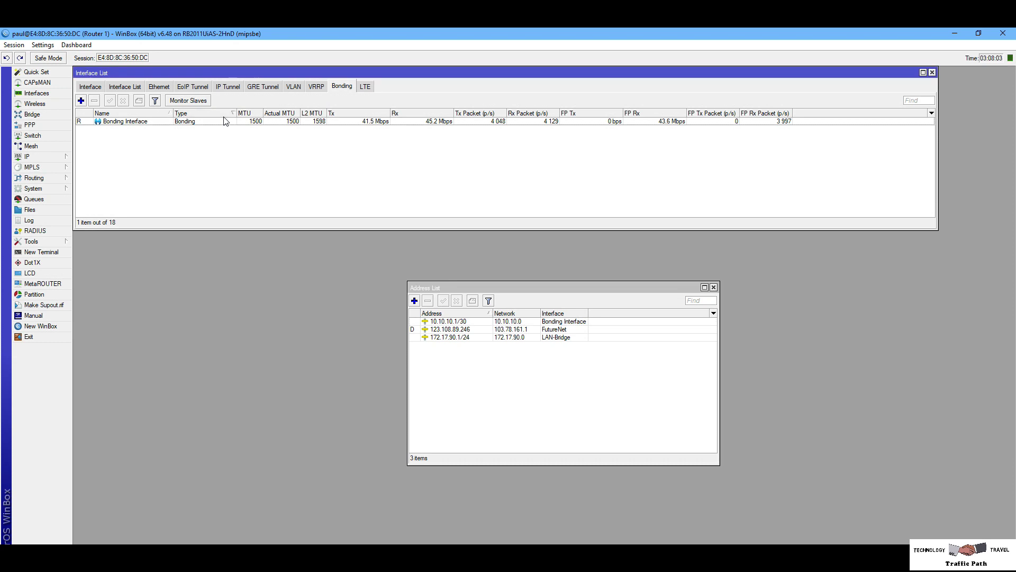
left_click(157, 87)
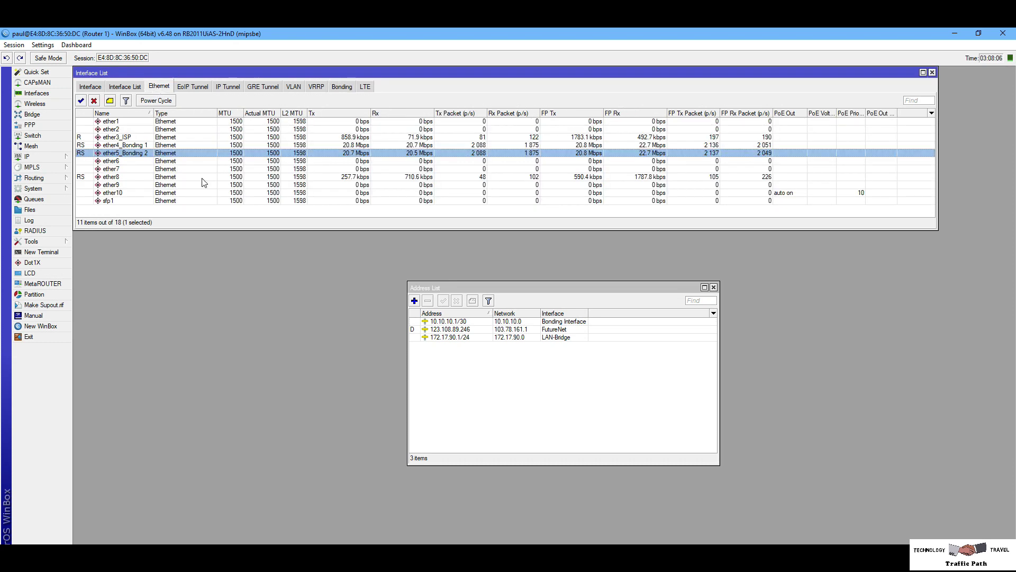
left_click(163, 147)
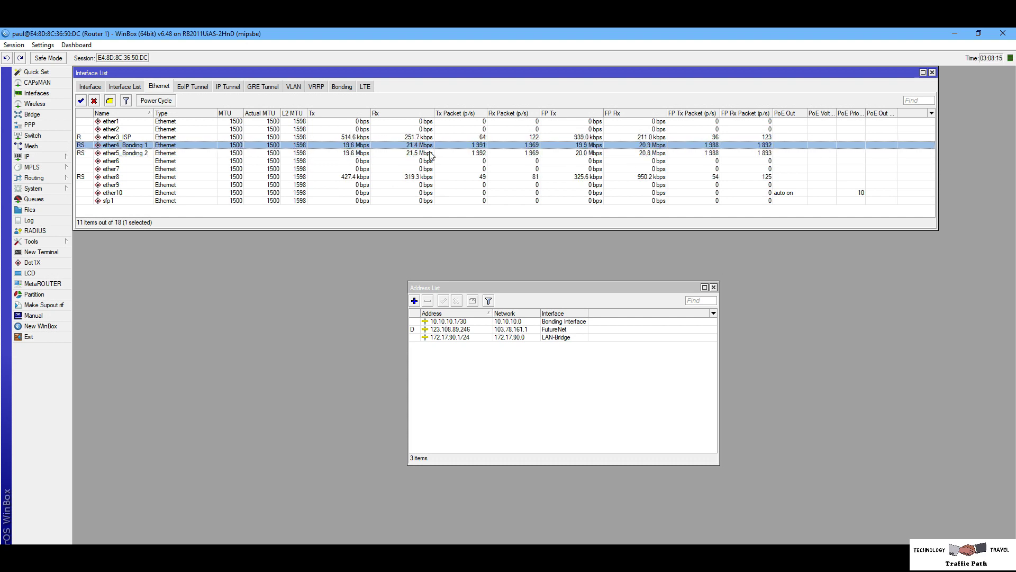
left_click(713, 287)
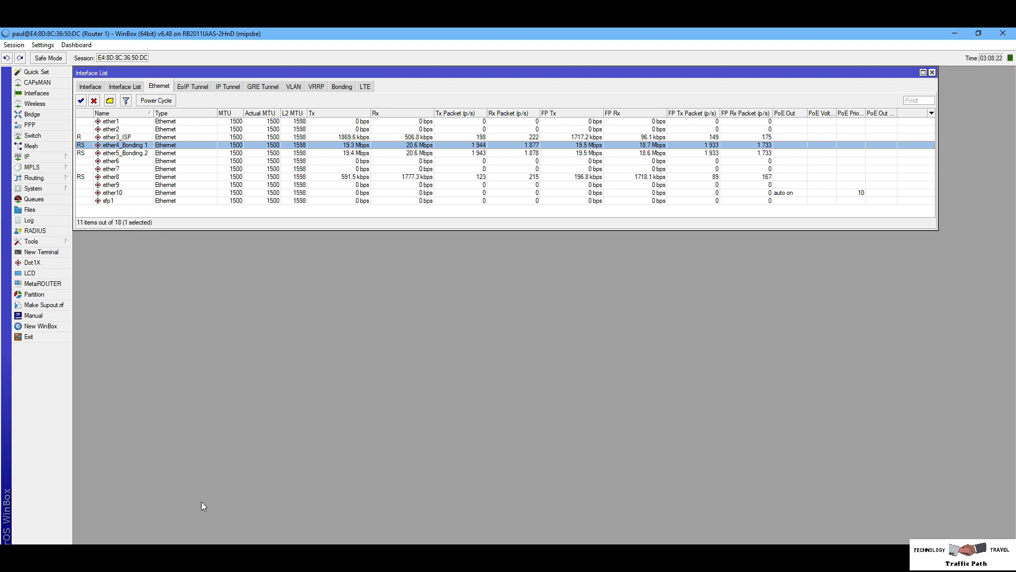
- Switch to Router 2, stop the running bandwidth test and close its window
mouse_move(194, 558)
left_click(137, 531)
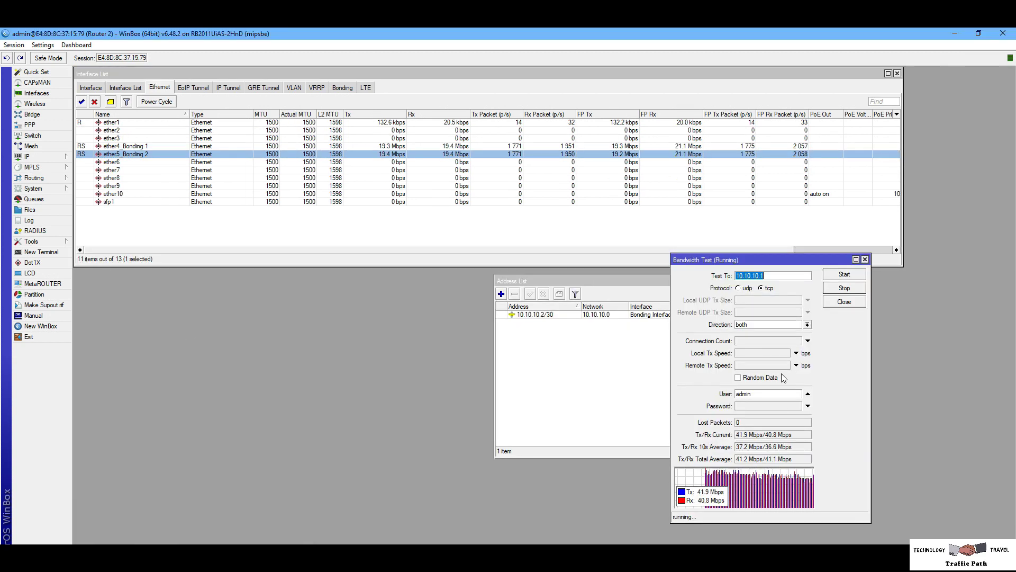
left_click(847, 292)
left_click(852, 306)
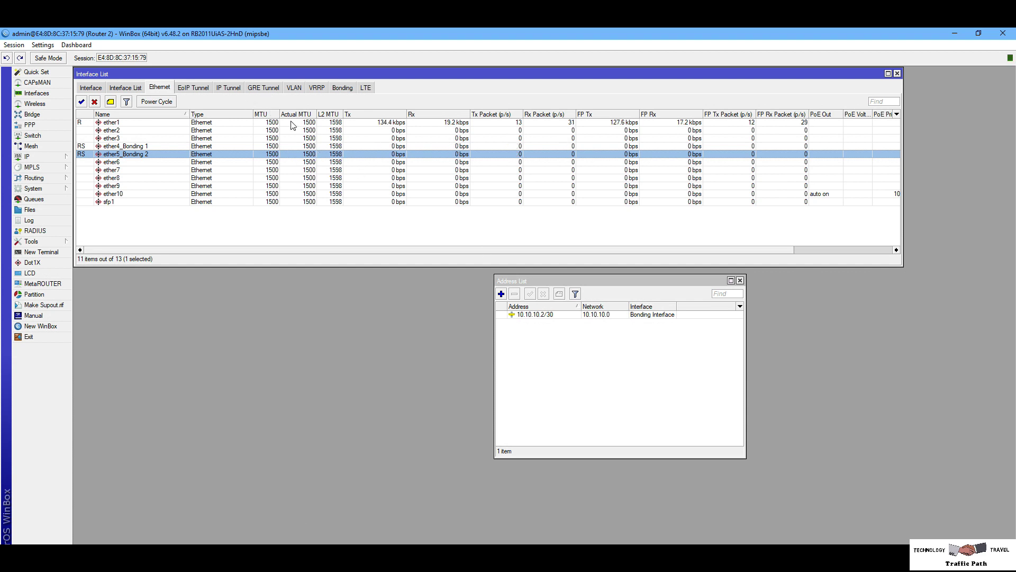
- Change the mode of Bonding Interface on Router 2 to active backup and save it
left_click(341, 88)
double_click(195, 122)
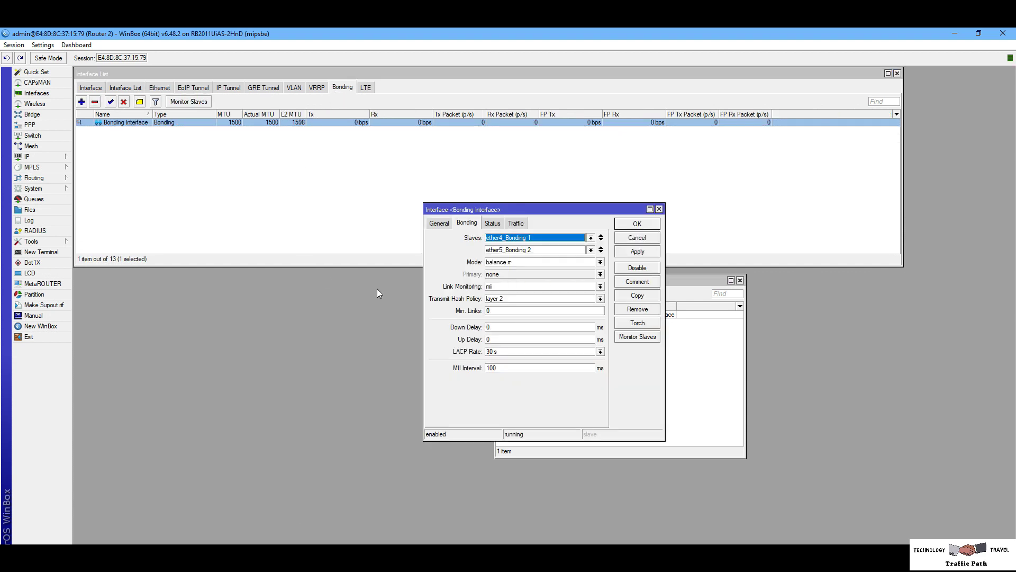
left_click(600, 263)
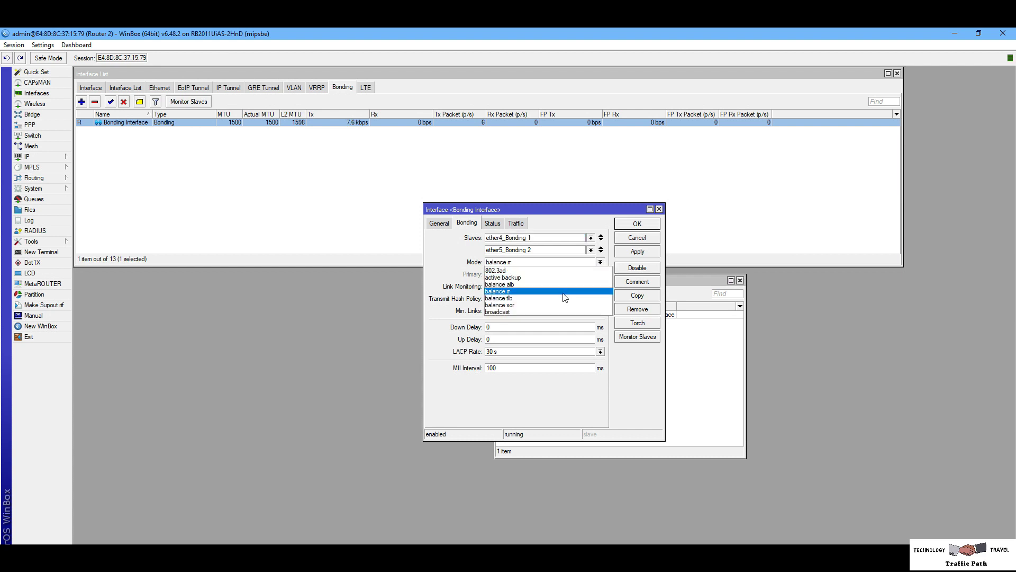
left_click(557, 278)
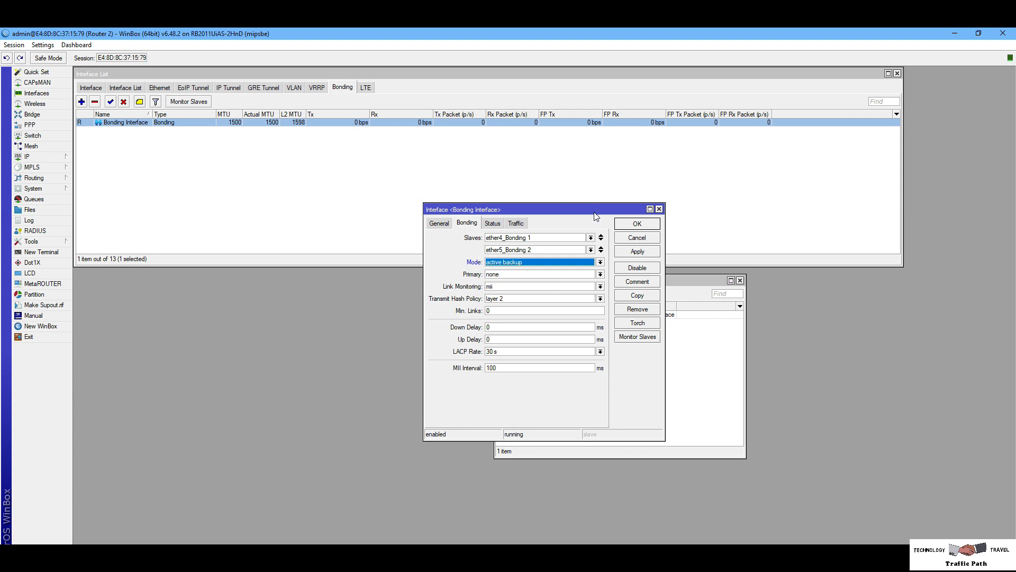
left_click_drag(594, 213, 431, 185)
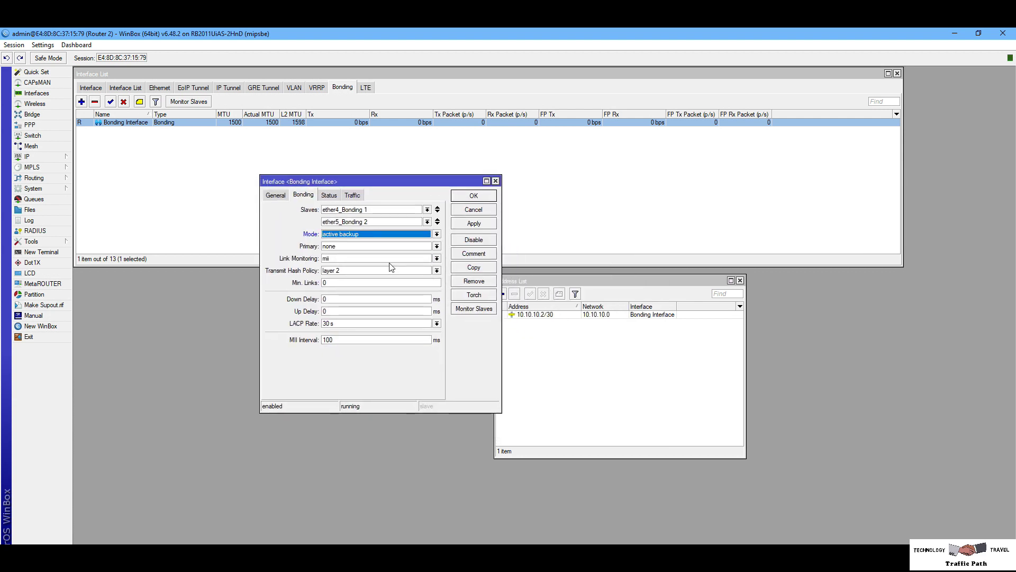
left_click(475, 223)
left_click(473, 195)
- Switch to Router 1, set its Bonding Interface mode to active backup and save it
mouse_move(194, 556)
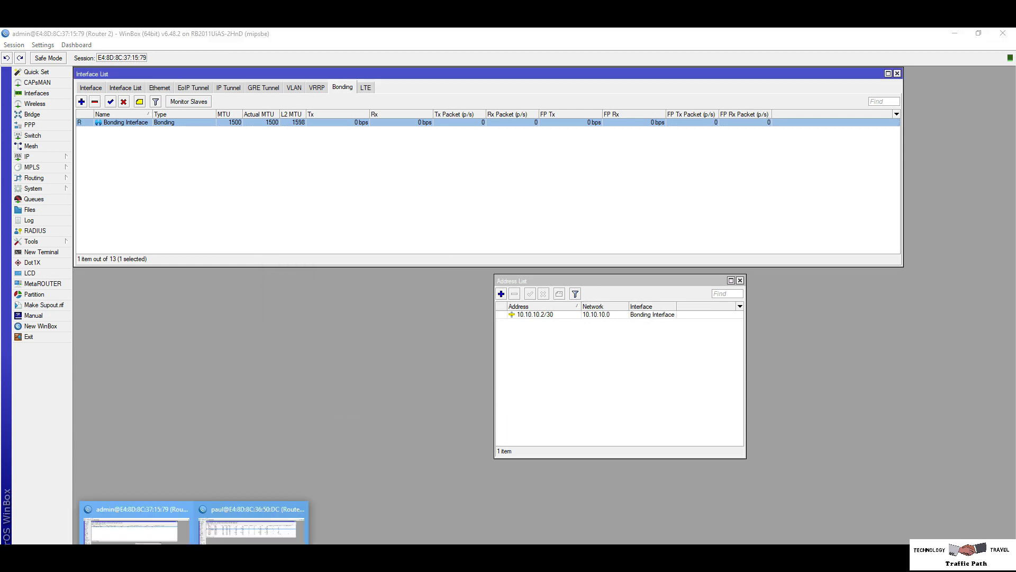
left_click(236, 526)
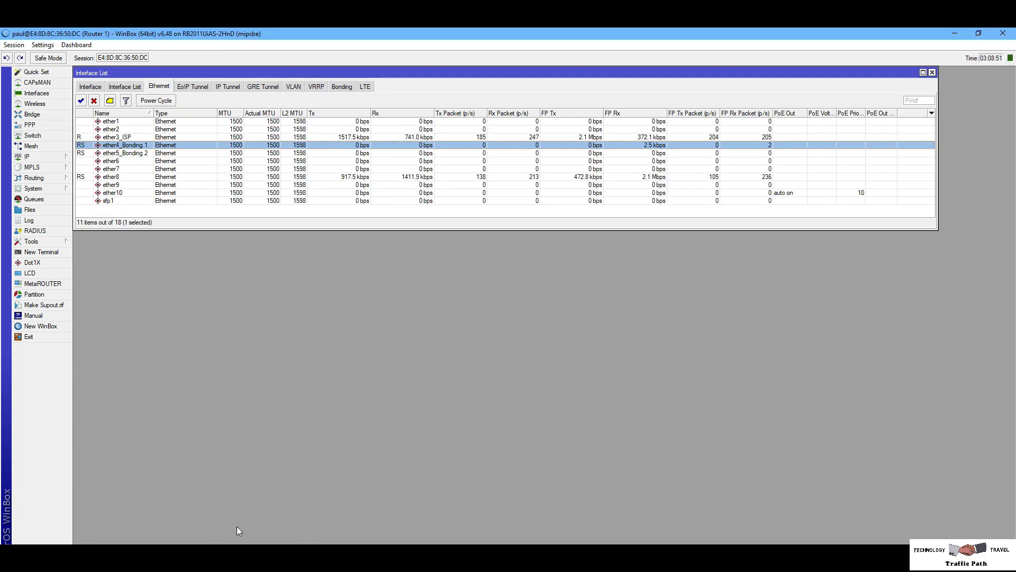
left_click(341, 86)
double_click(137, 122)
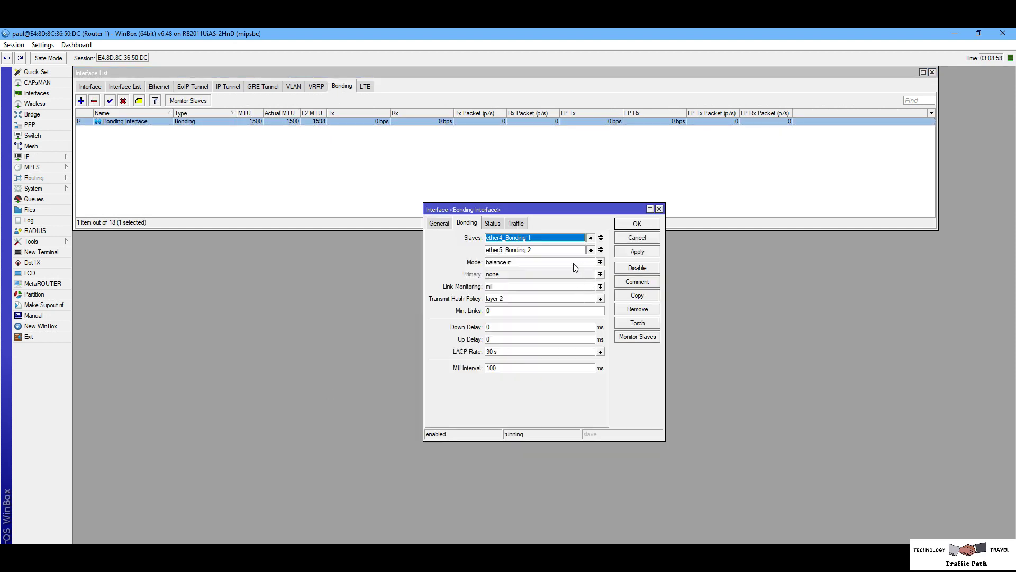
left_click(601, 263)
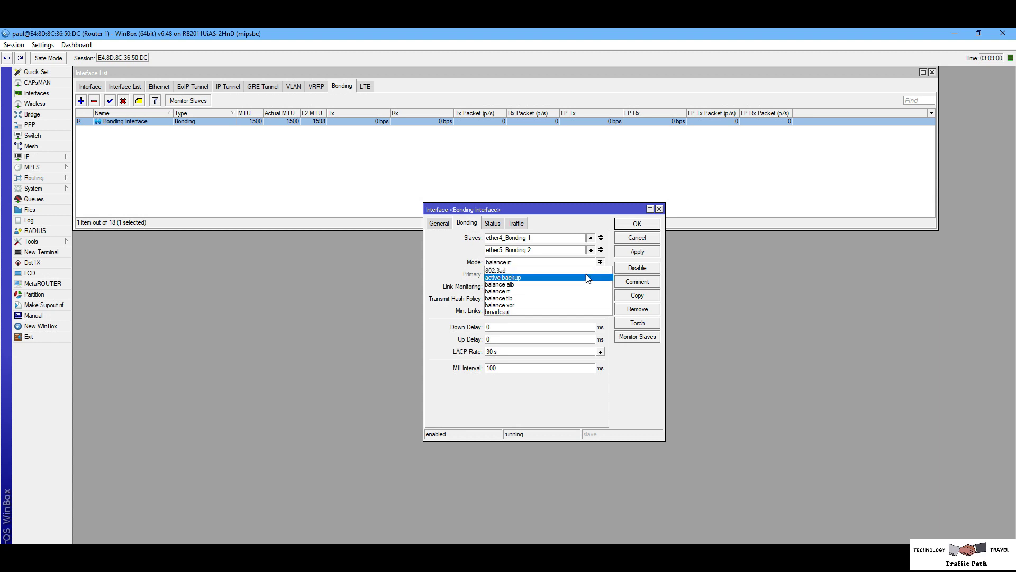
left_click(587, 276)
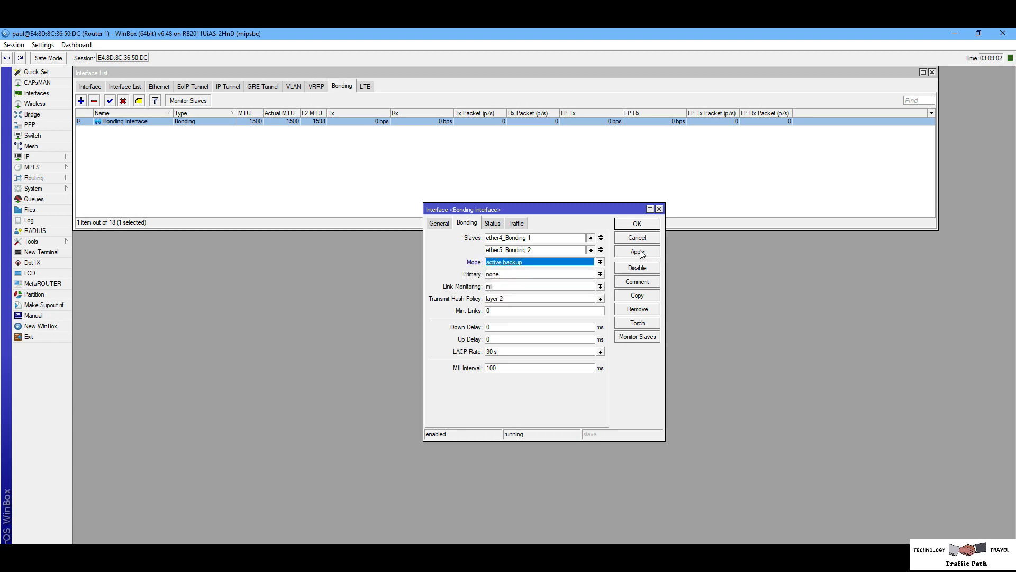
left_click(637, 251)
left_click(637, 223)
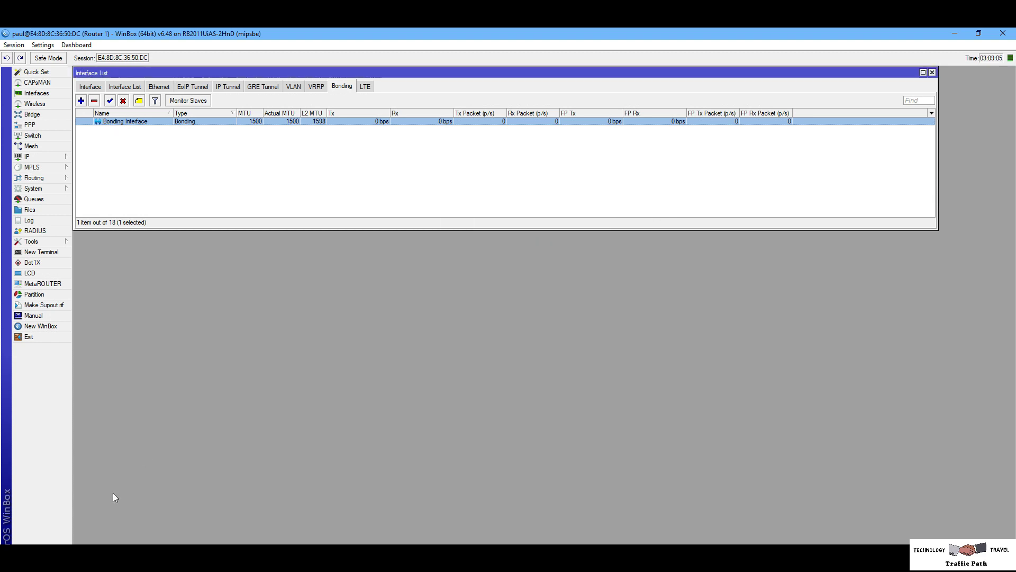
- Switch to Router 2 and open the Bandwidth Test tool
left_click(194, 557)
left_click(136, 524)
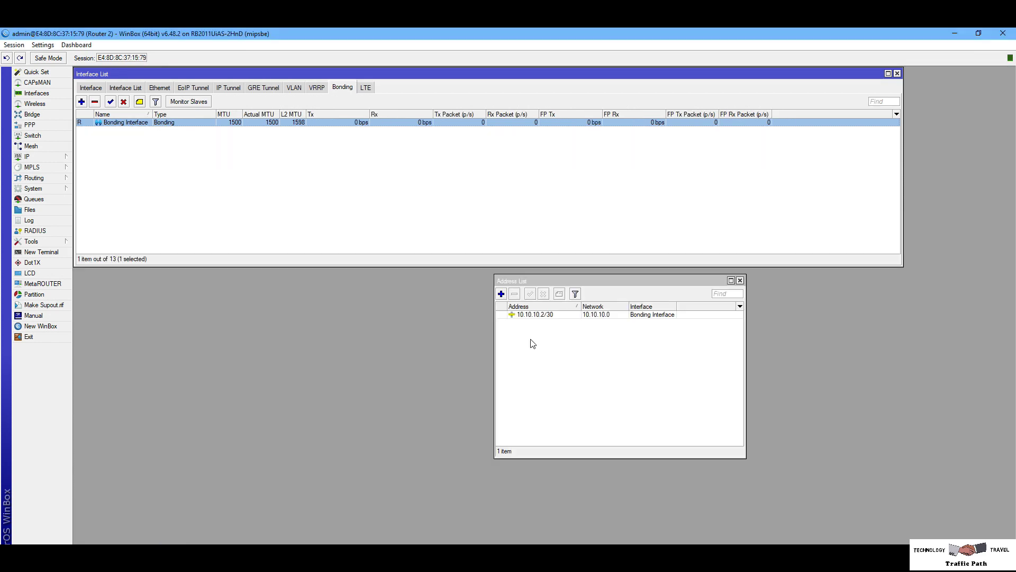
left_click(72, 243)
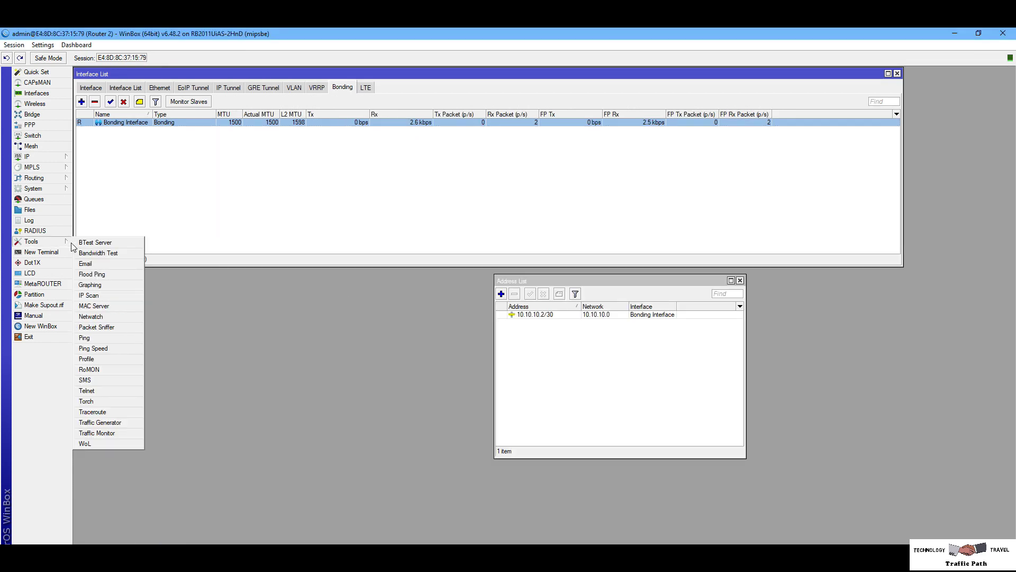
left_click(102, 252)
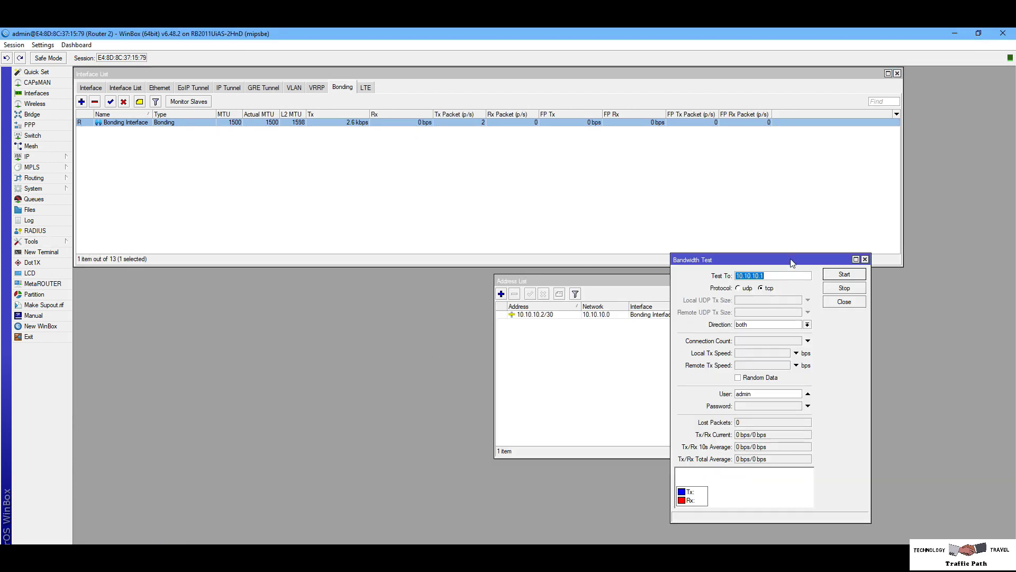
- Arrange the Address List and Bandwidth Test windows below the Interface List and start the two-way TCP test to 10.10.10.1
left_click(630, 292)
left_click_drag(612, 294, 262, 330)
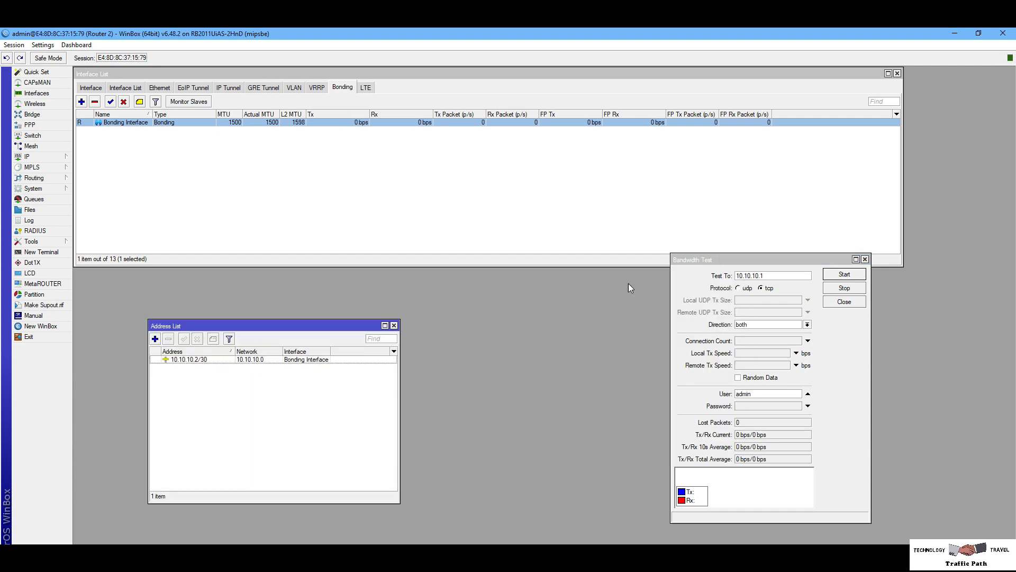
left_click_drag(732, 259, 479, 277)
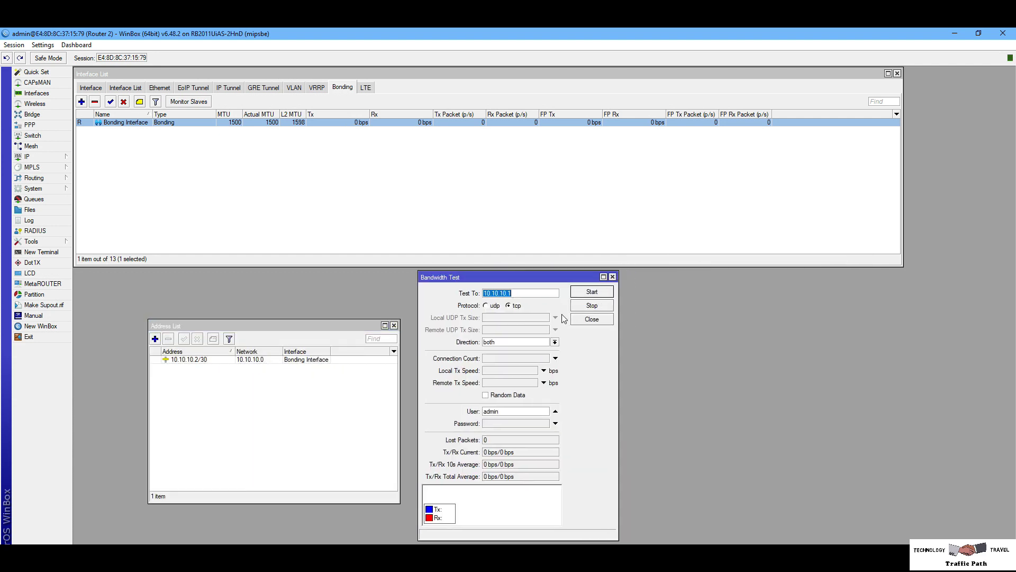
left_click(591, 296)
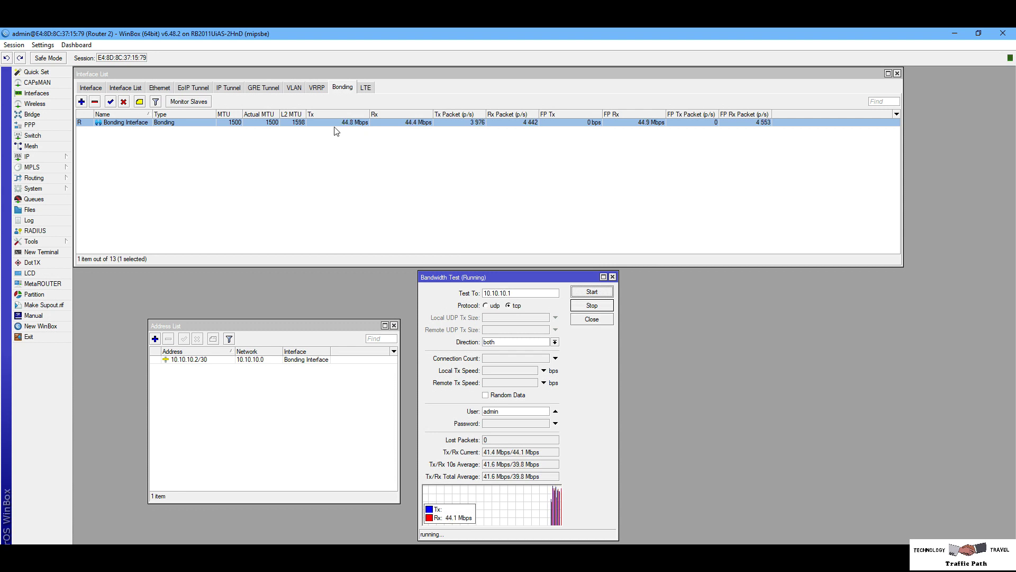
- Compare the traffic on slaves ether4_Bonding 1 and ether5_Bonding 2 while the bandwidth test runs
left_click(167, 91)
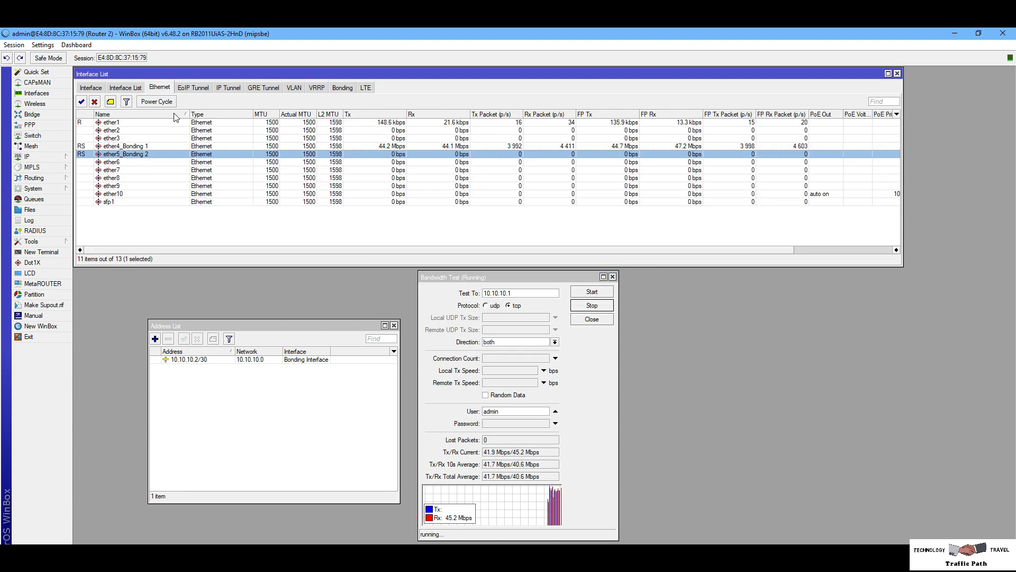
left_click(398, 149)
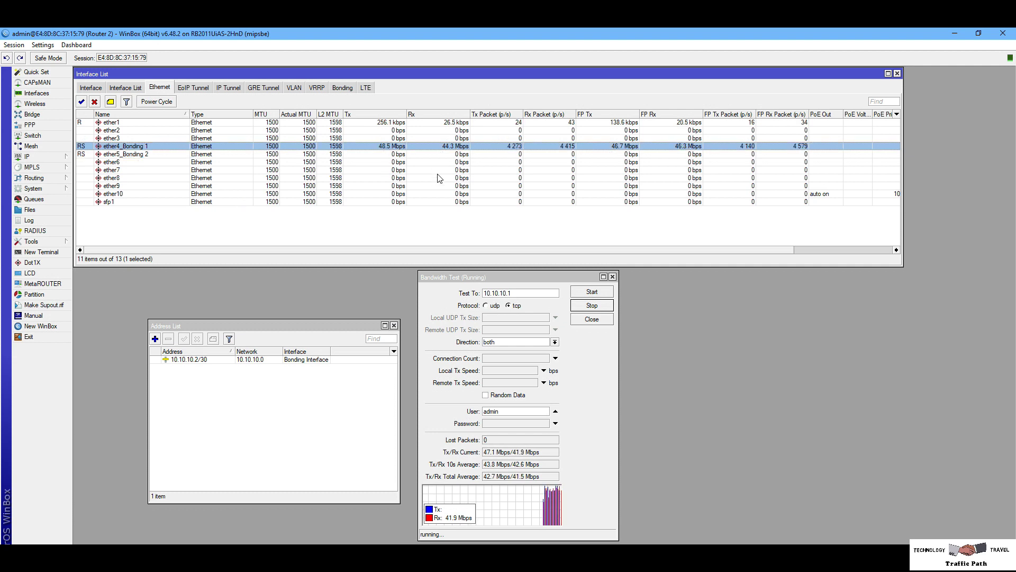
left_click(215, 156)
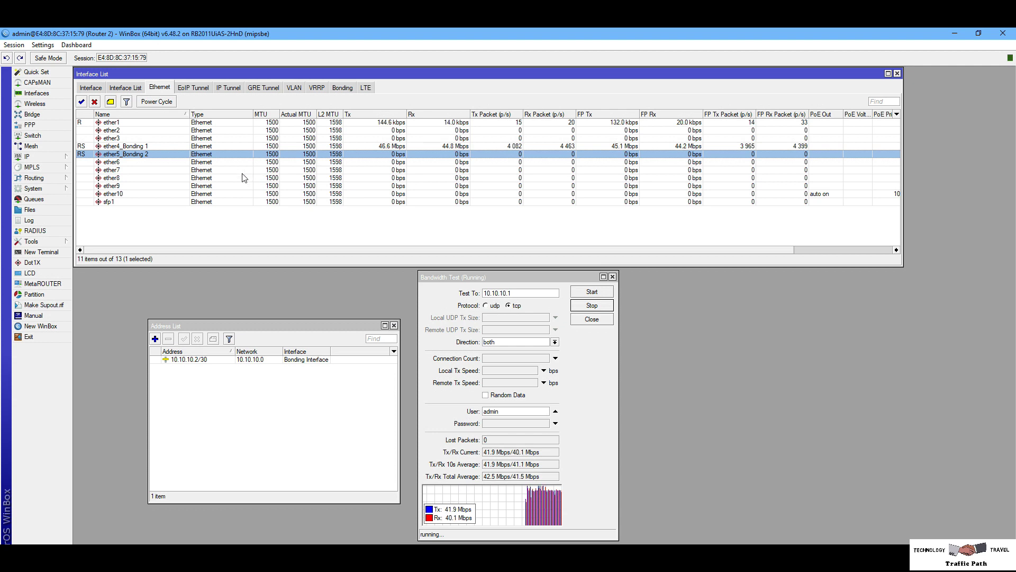
- Disable ether4_Bonding 1 during the running test to check failover, and enable it again
left_click(243, 148)
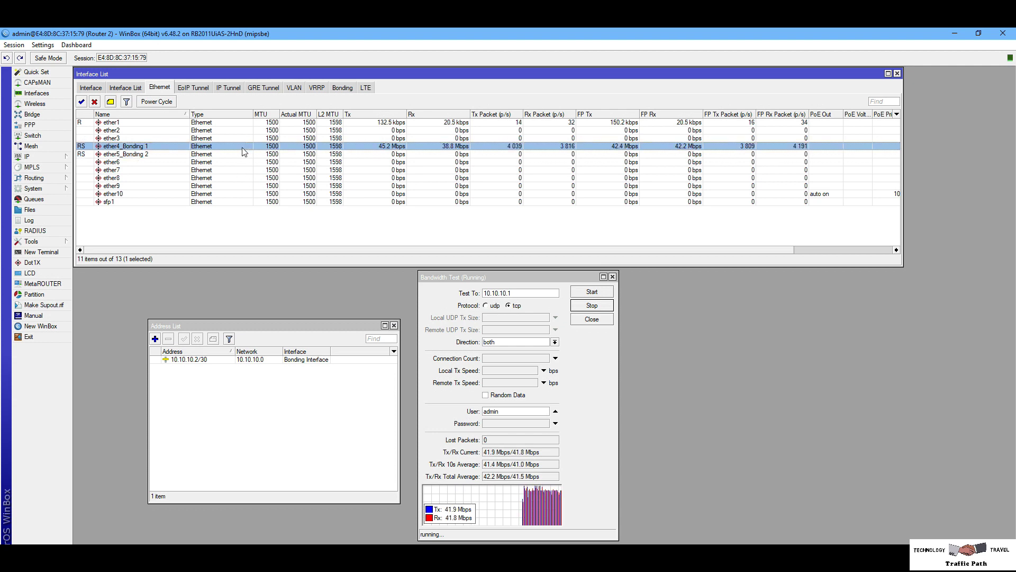
left_click(94, 101)
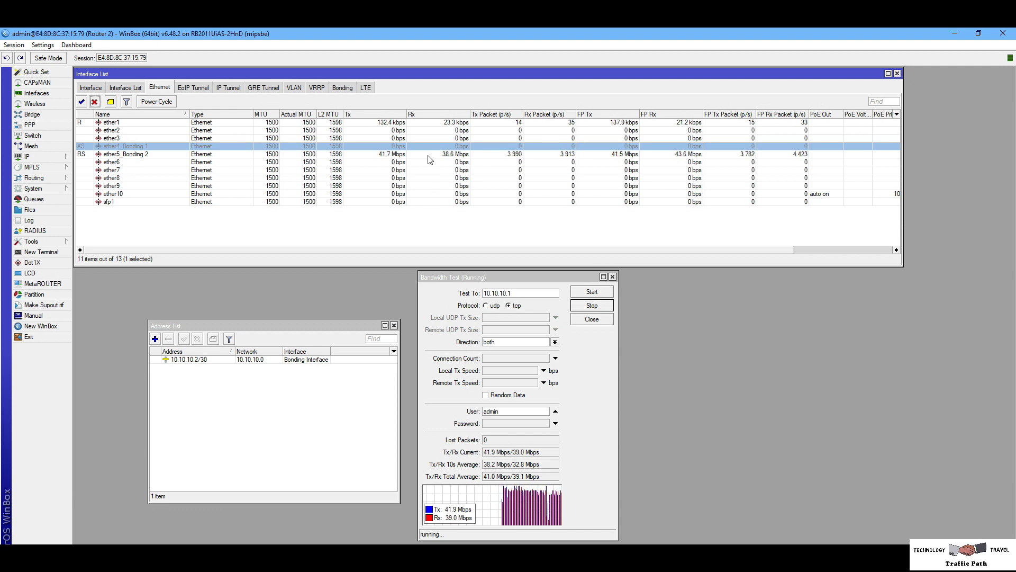
left_click(81, 102)
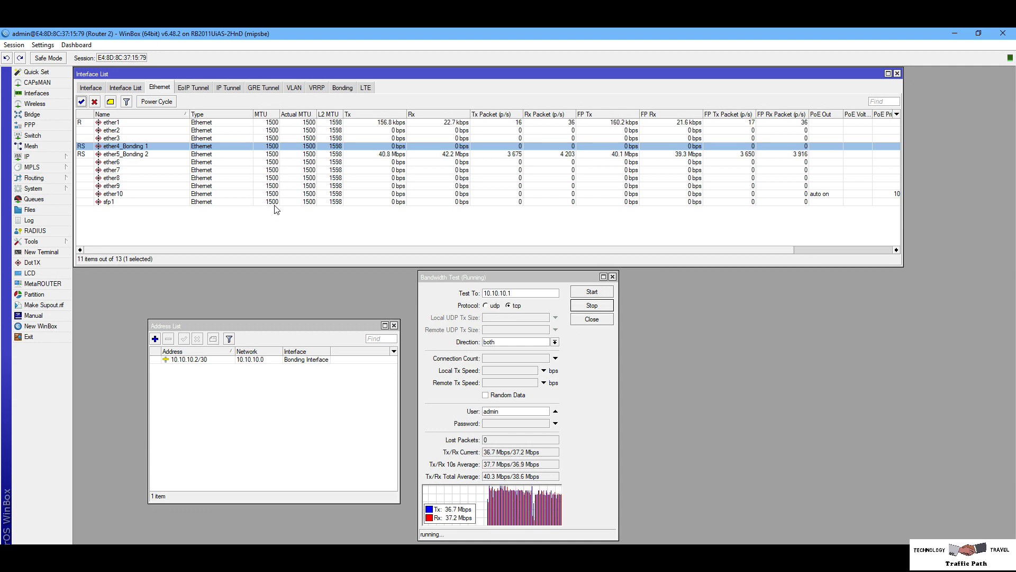
- Check the traffic on both Ethernet slaves and the bonding interface again, and stop the bandwidth test
left_click(401, 155)
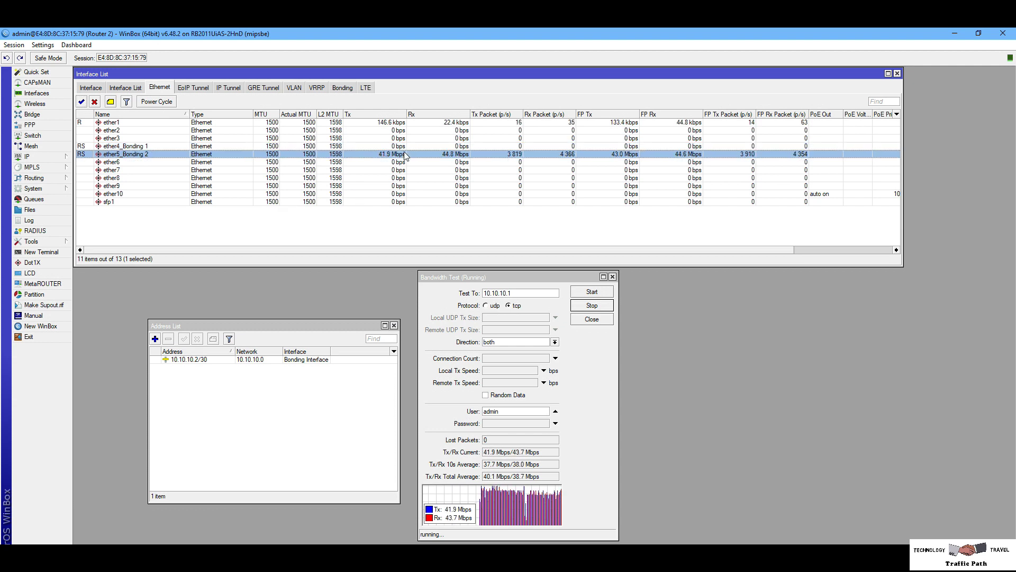
left_click(405, 147)
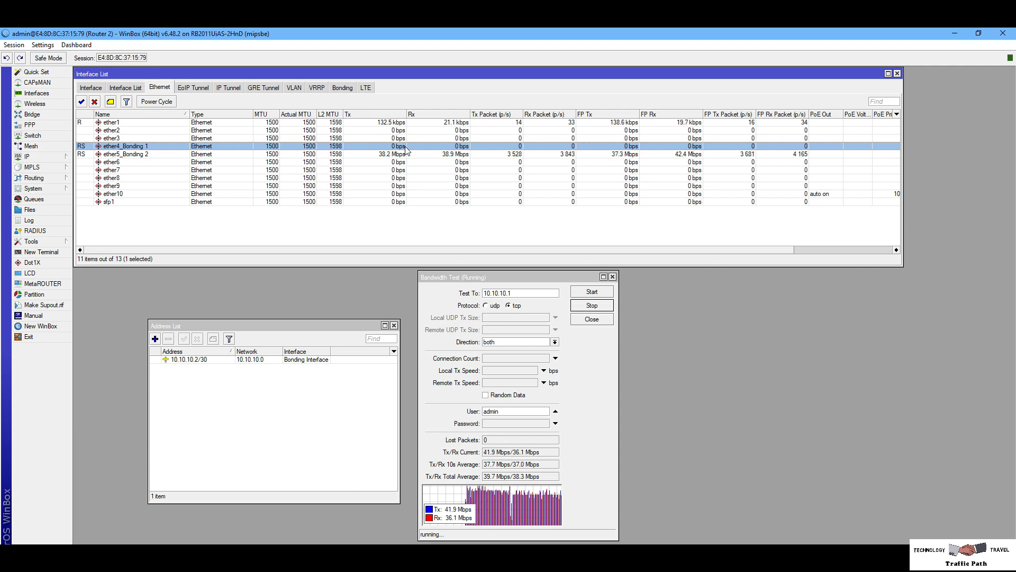
left_click(342, 88)
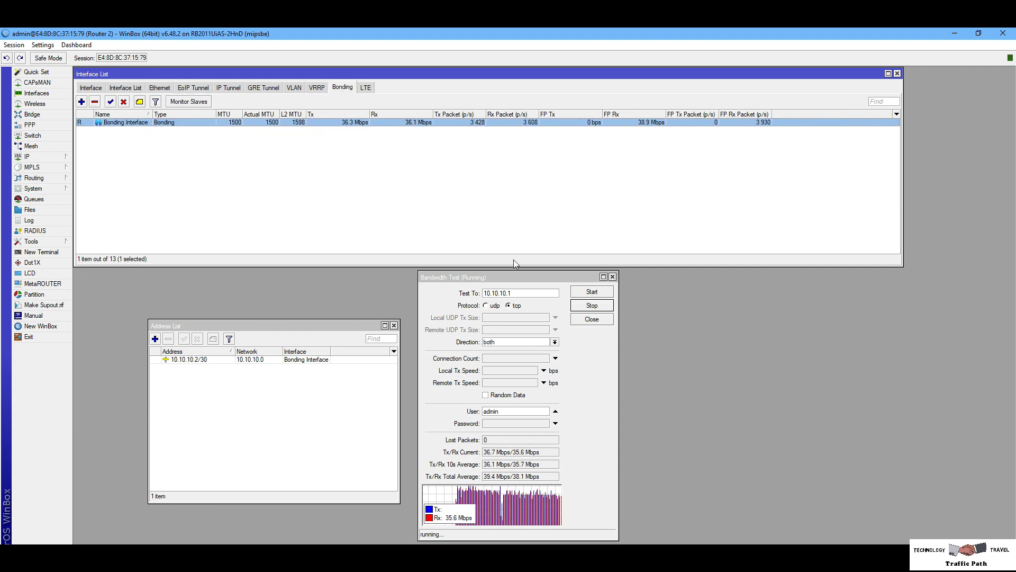
left_click(582, 310)
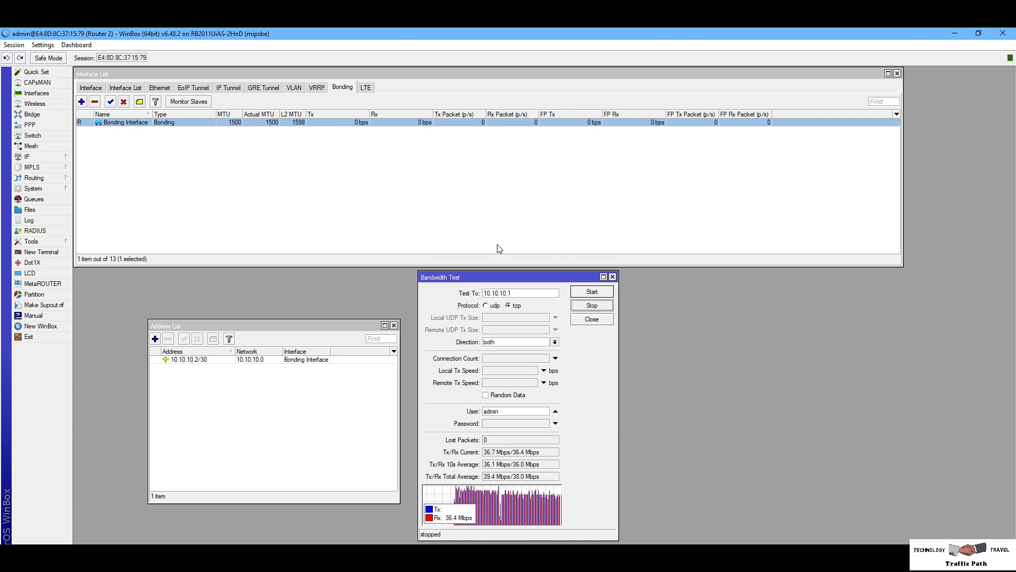
- Set the mode of Bonding Interface on Router 2 to 802.3ad and save it
double_click(197, 121)
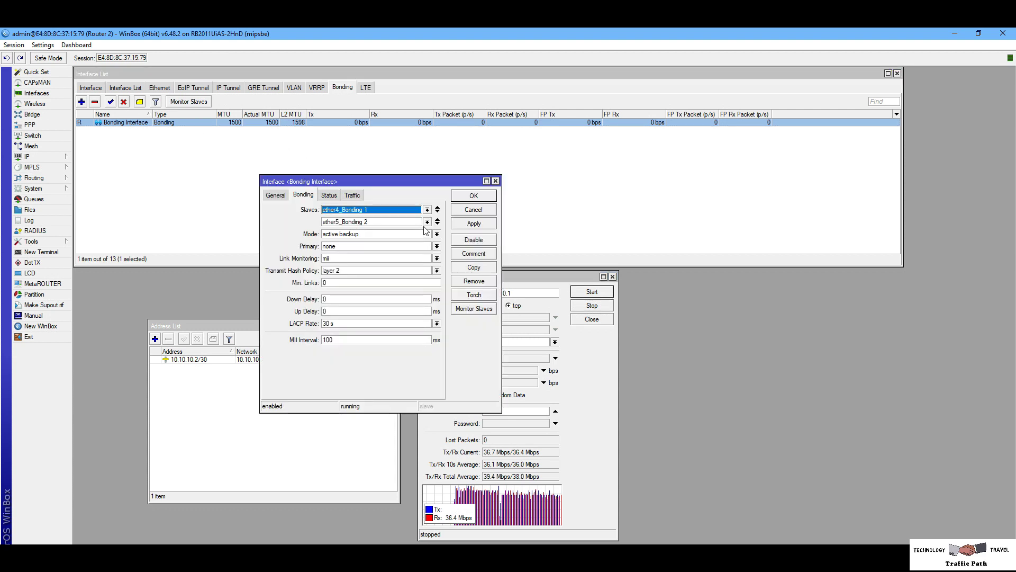
left_click(437, 234)
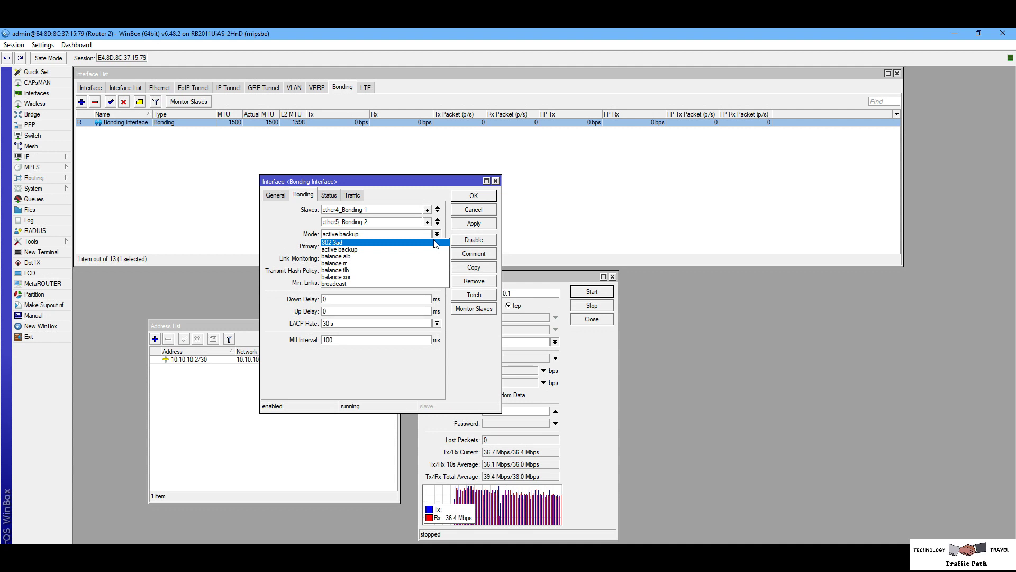
left_click(435, 243)
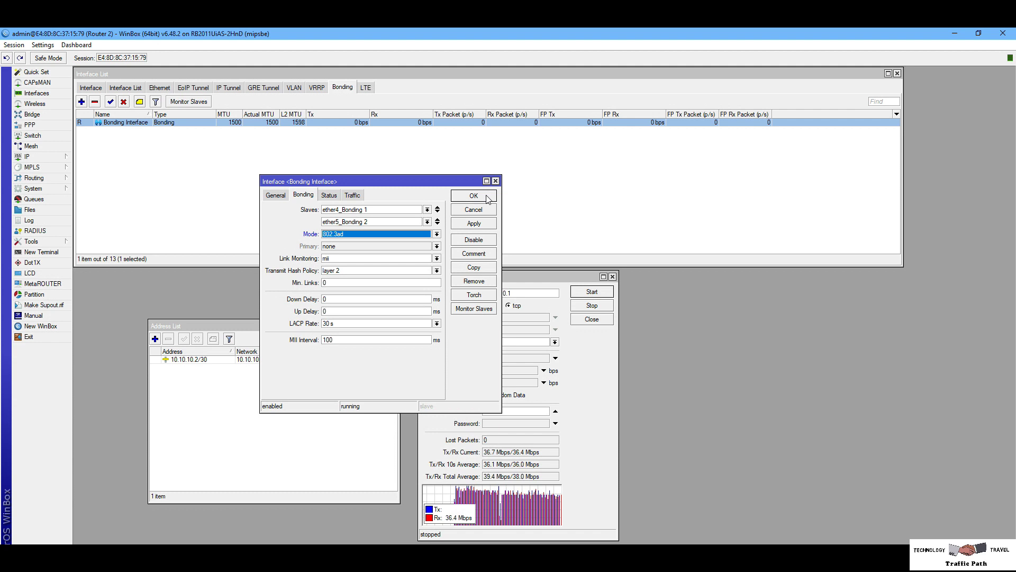
left_click(488, 199)
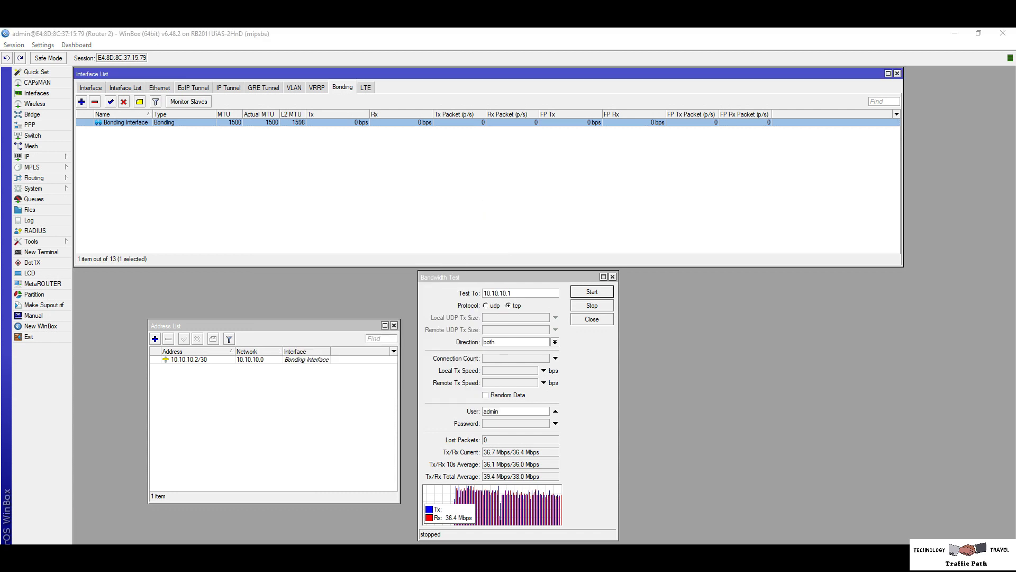
- Switch to Router 1, review the mode options of its Bonding Interface and close its settings without saving
left_click(135, 526)
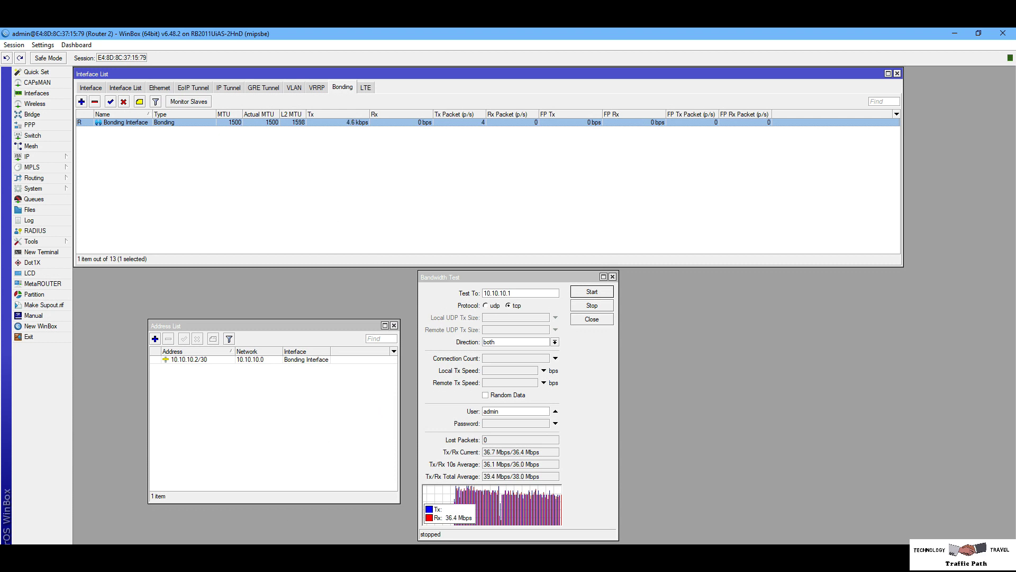
left_click(193, 559)
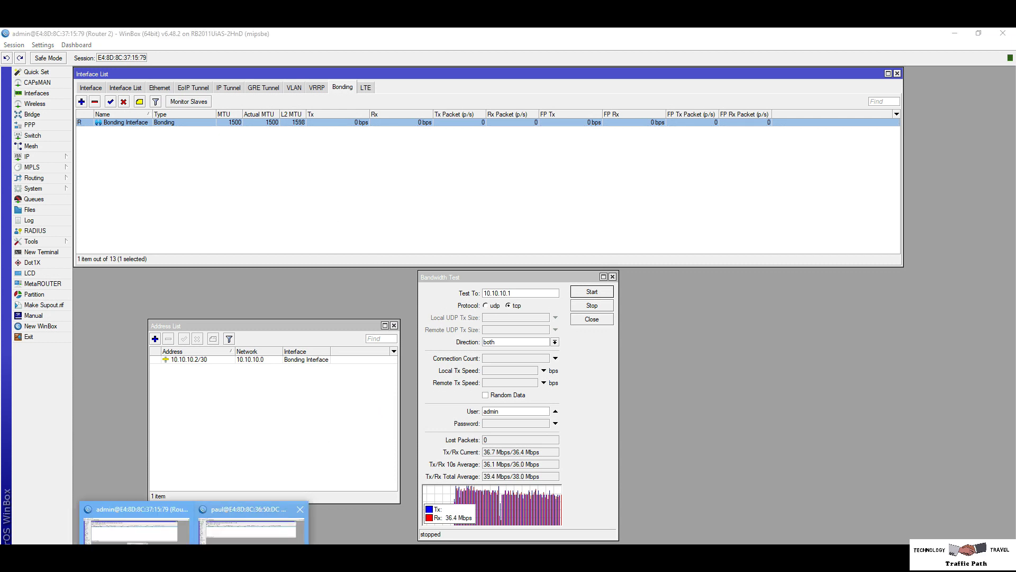
left_click(253, 524)
double_click(186, 123)
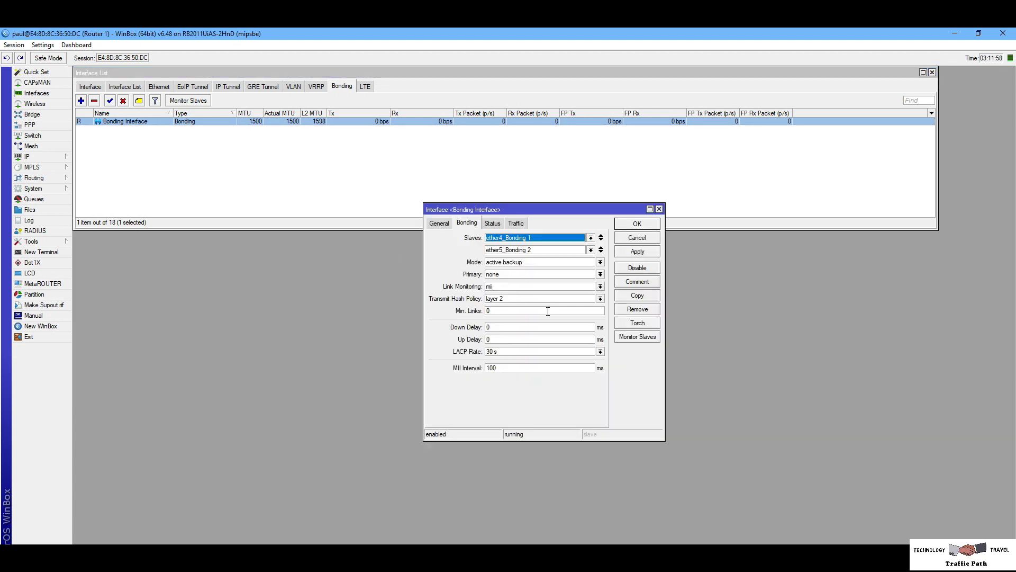
left_click(601, 265)
left_click(646, 241)
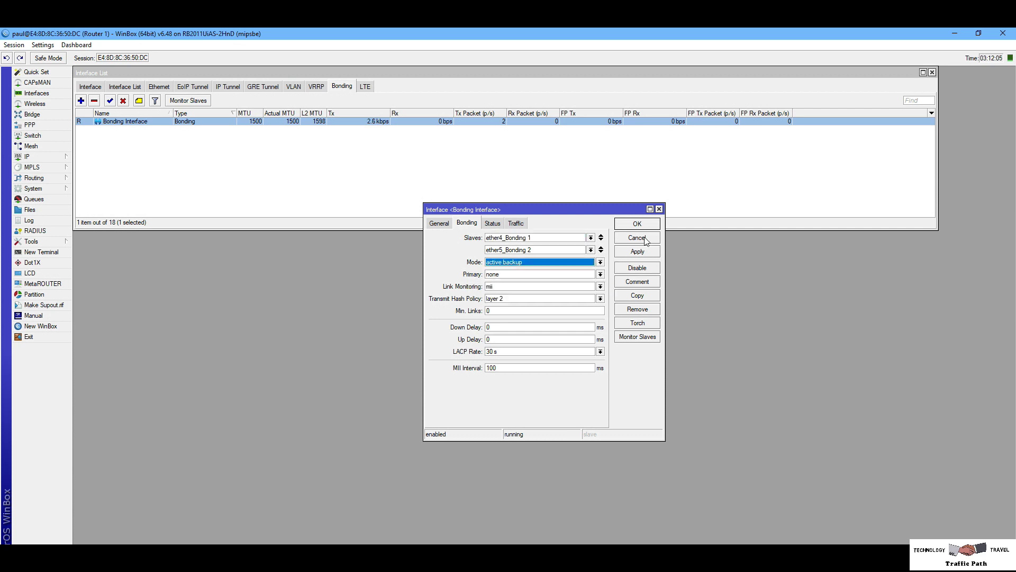
left_click(645, 240)
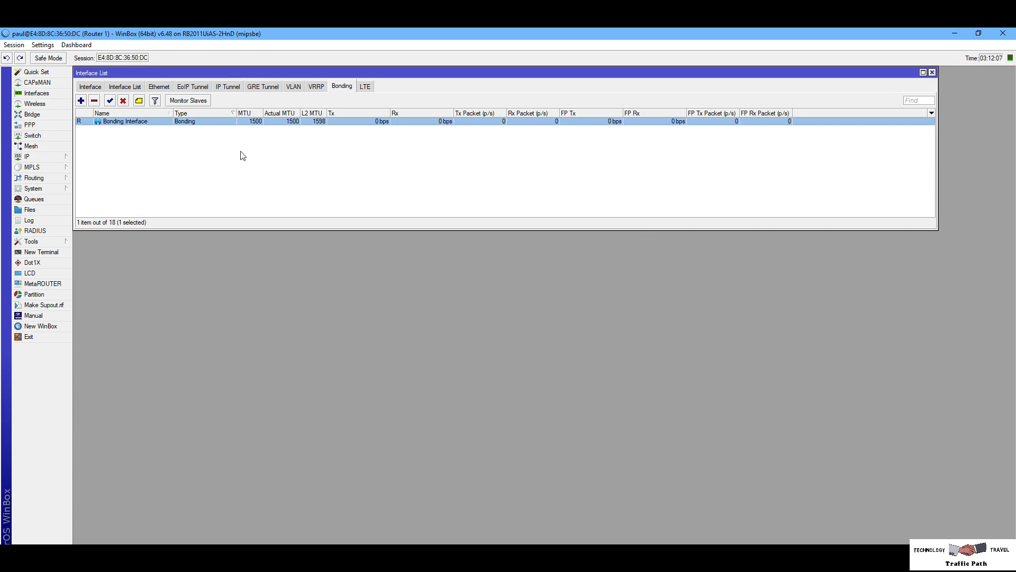